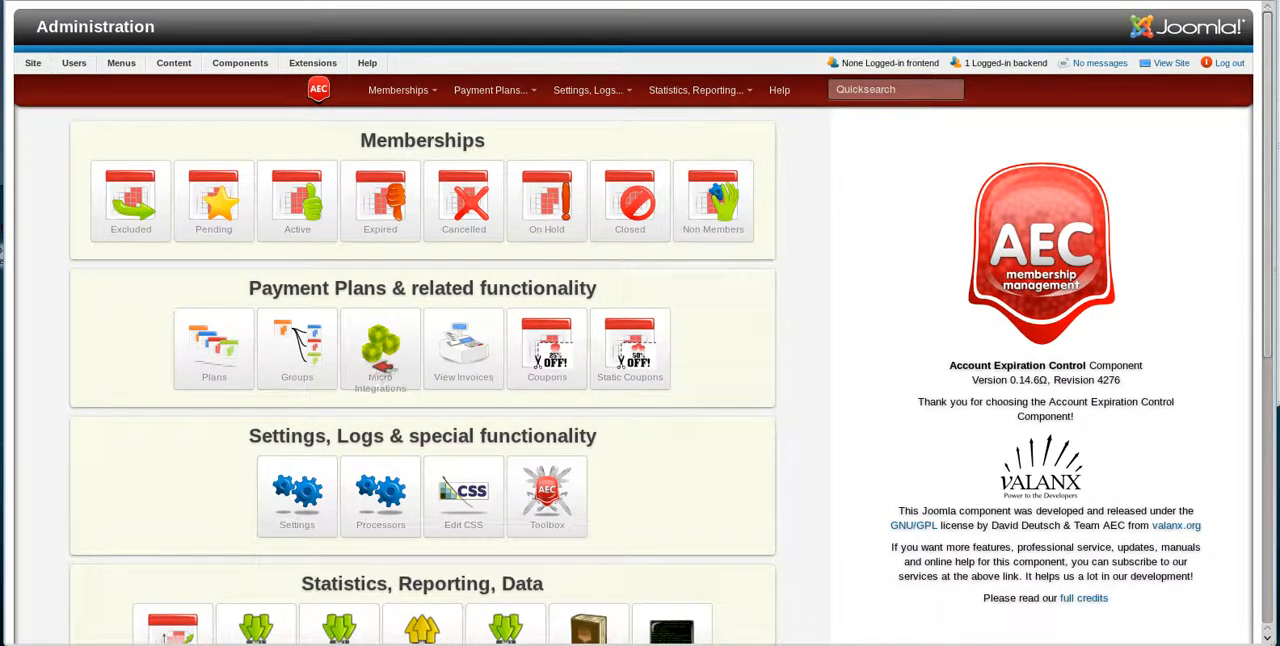
Create a new micro integration that uses the [AEC] HTML Invoice Mailout function and apply it.
{"action": "left_click", "coordinate": [385, 365]}
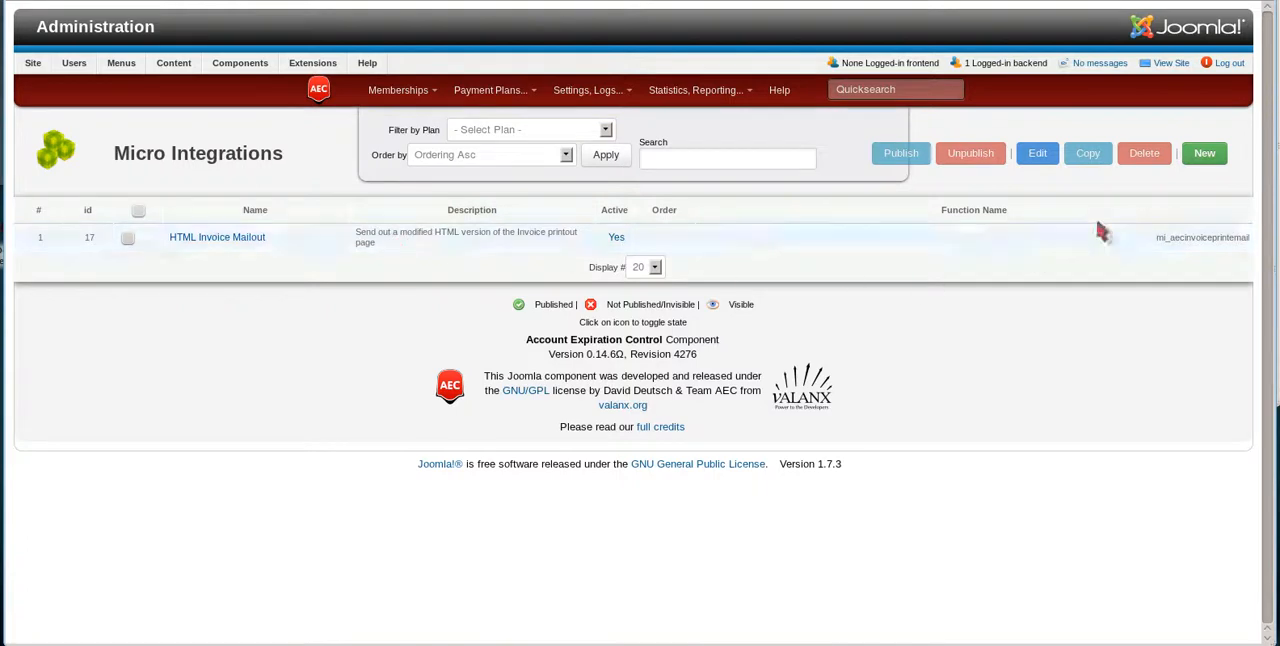
{"action": "left_click", "coordinate": [1205, 154]}
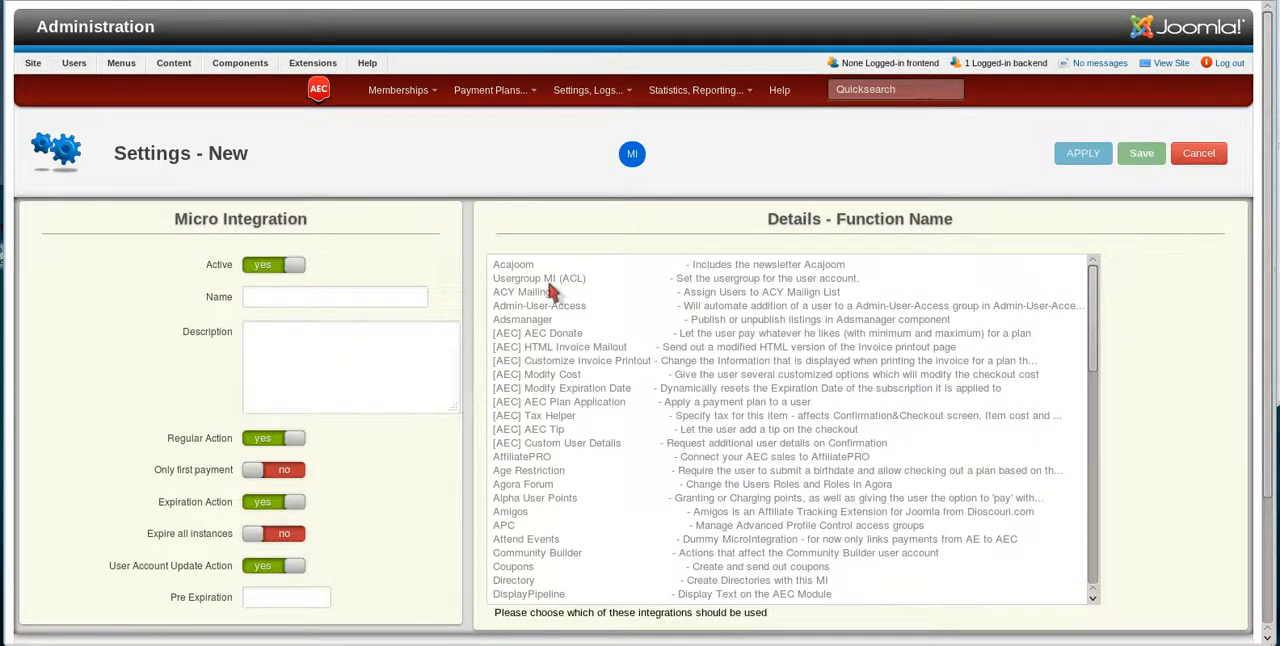
{"action": "left_click", "coordinate": [546, 349]}
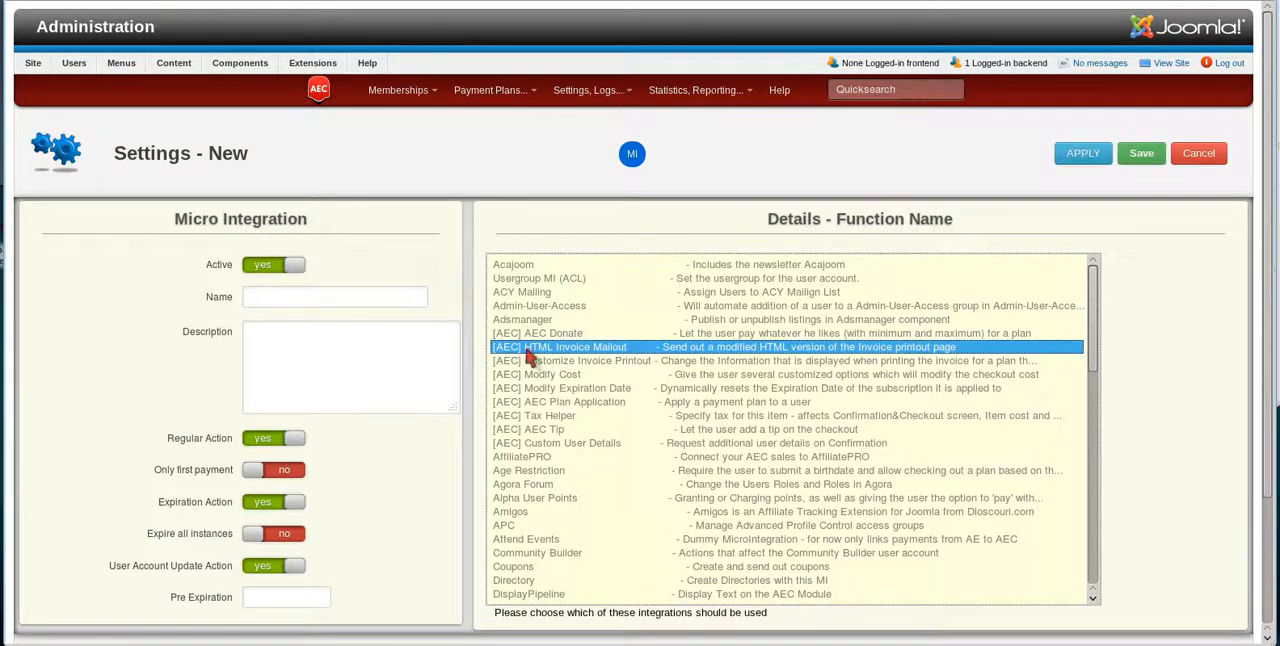
{"action": "left_click", "coordinate": [1088, 153]}
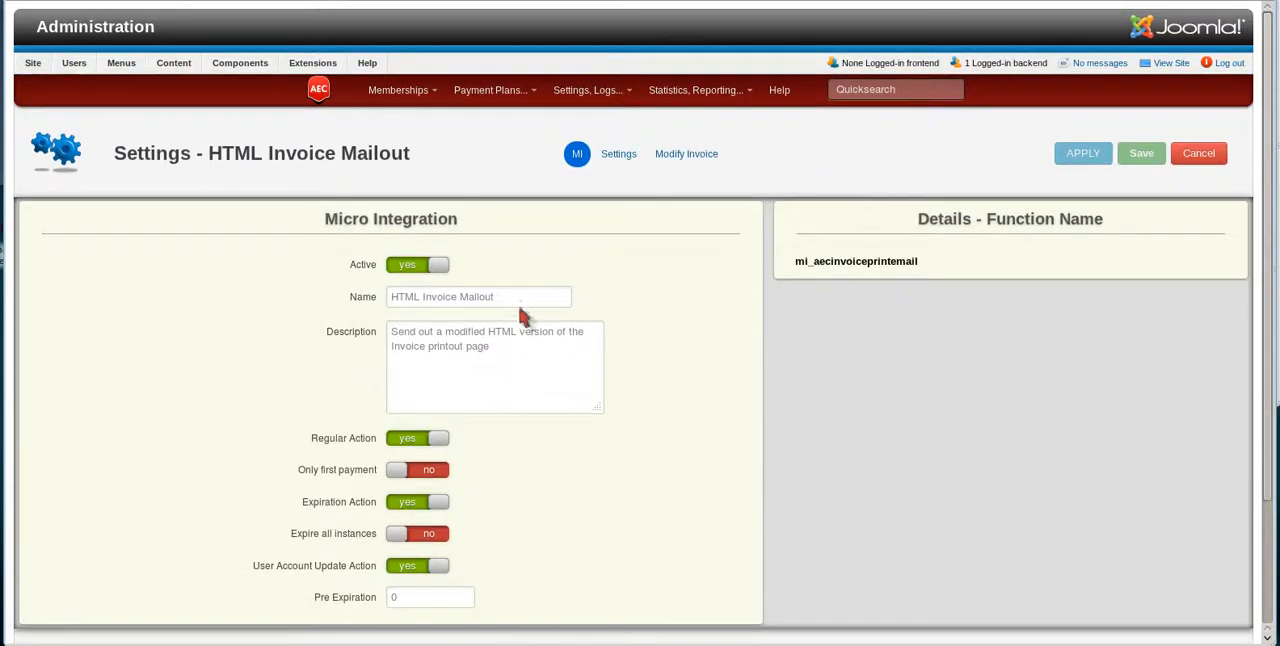
Rename the micro integration to "Email Invocie to Member" and apply the change.
{"action": "left_click", "coordinate": [523, 296]}
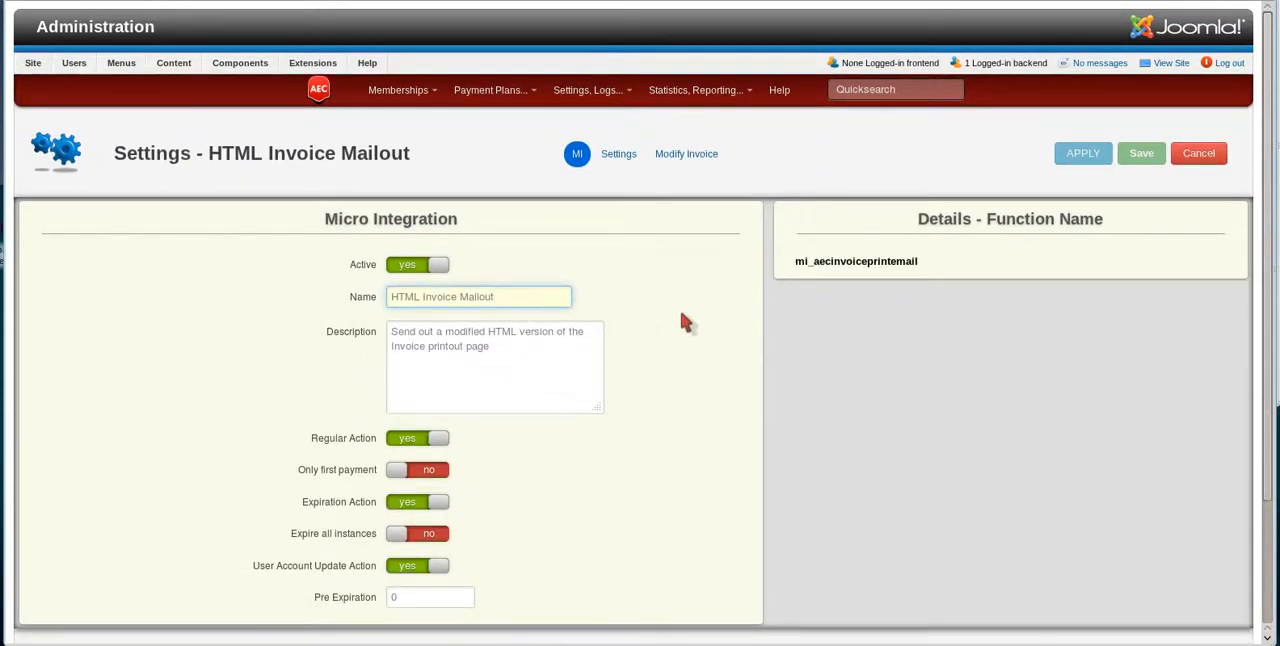
{"action": "left_click_drag", "start_coordinate": [531, 297], "coordinate": [340, 290]}
{"action": "type", "text": "Mai"}
{"action": "key", "text": "BackSpace"}
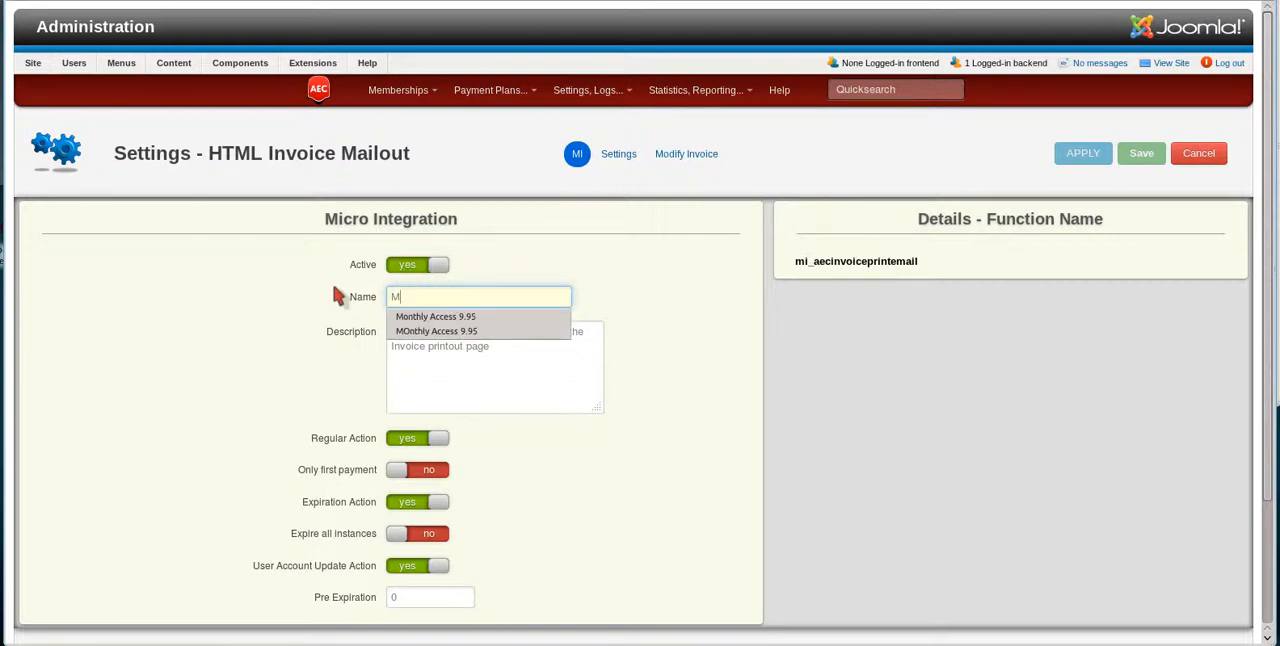
{"action": "key", "text": "BackSpace"}
{"action": "type", "text": "Email"}
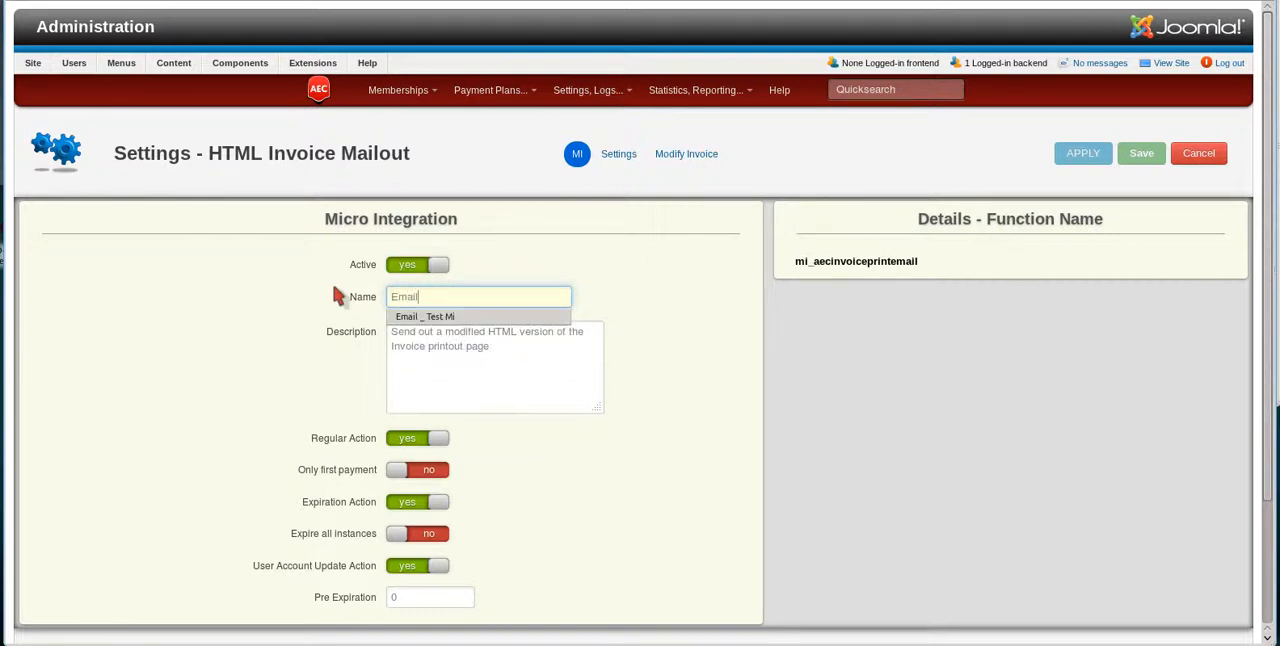
{"action": "type", "text": " Invoice "}
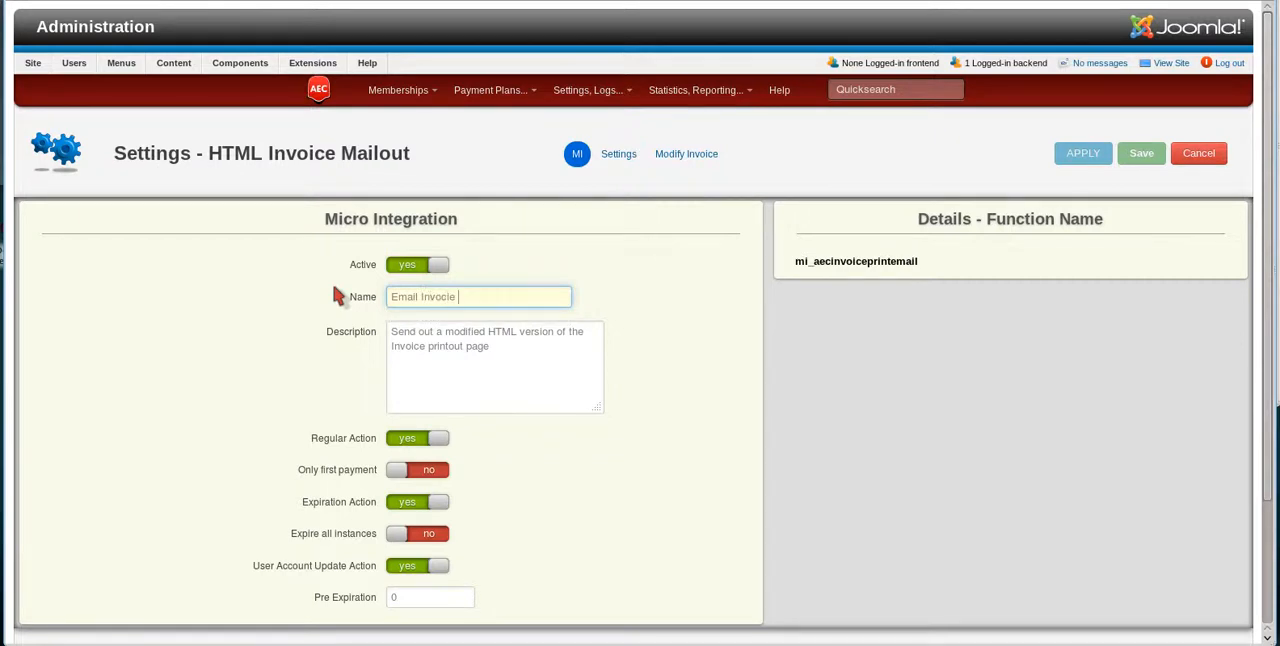
{"action": "type", "text": "to Member"}
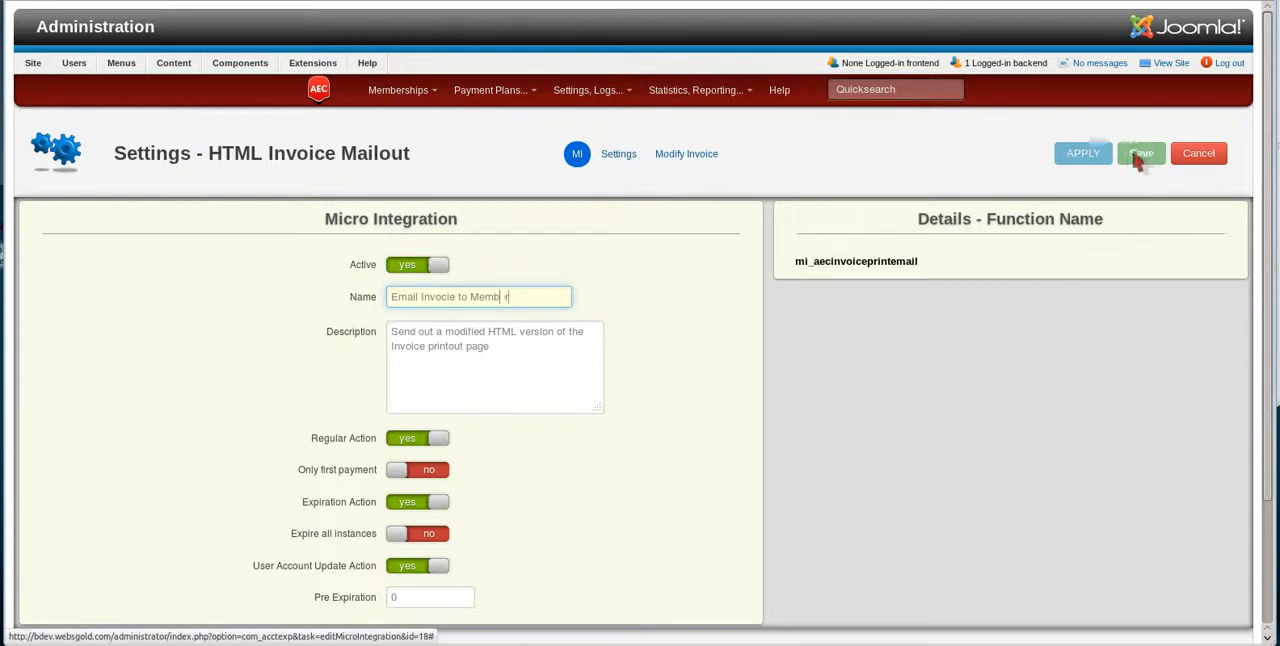
{"action": "left_click", "coordinate": [1100, 155]}
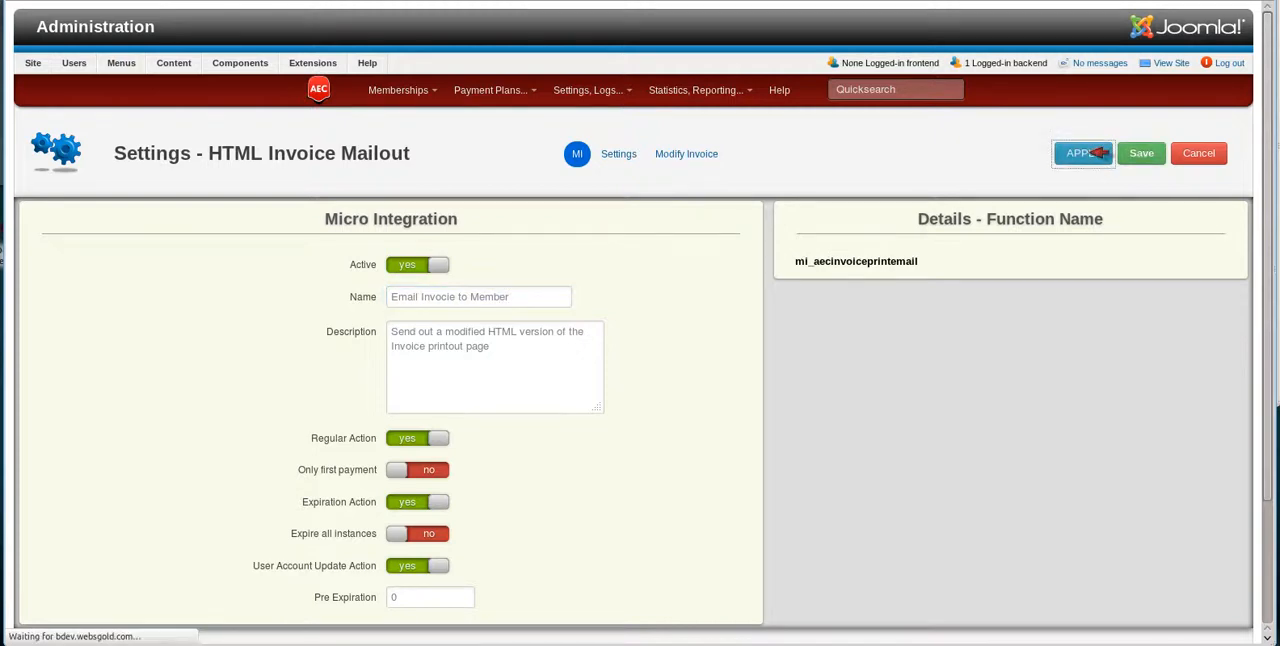
In the micro integration's mail settings, enter the sender's e-mail address and set the sender name to "My Site".
{"action": "left_click", "coordinate": [640, 154]}
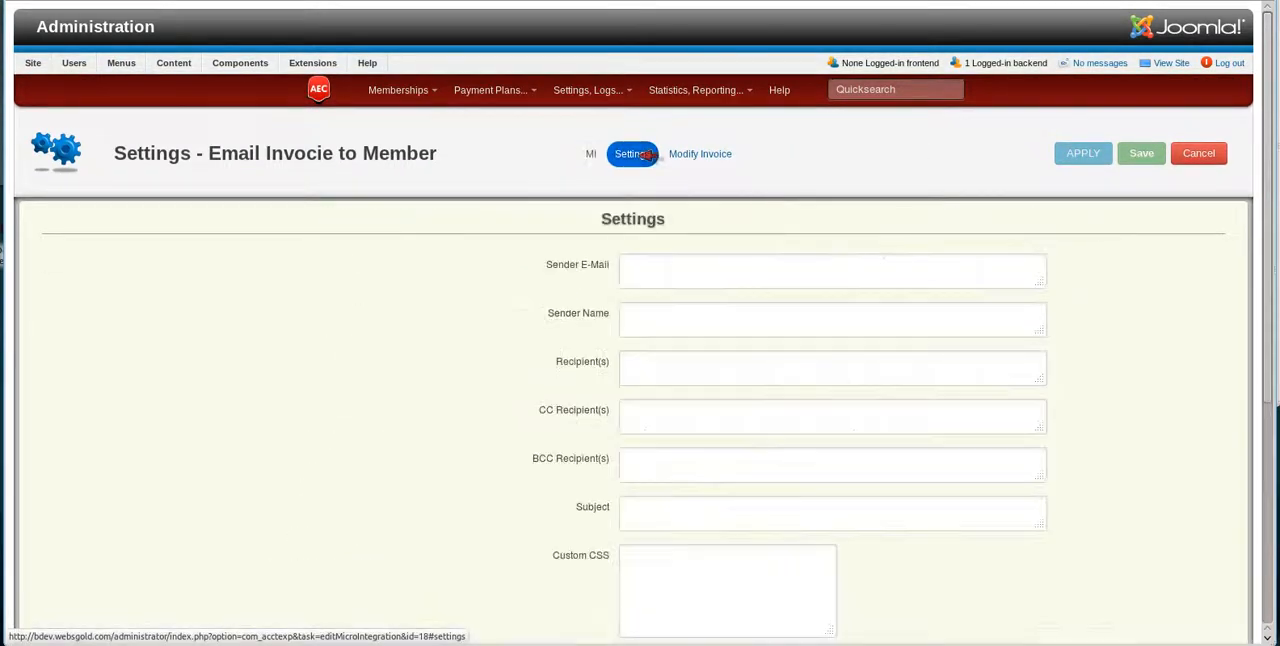
{"action": "left_click", "coordinate": [643, 266]}
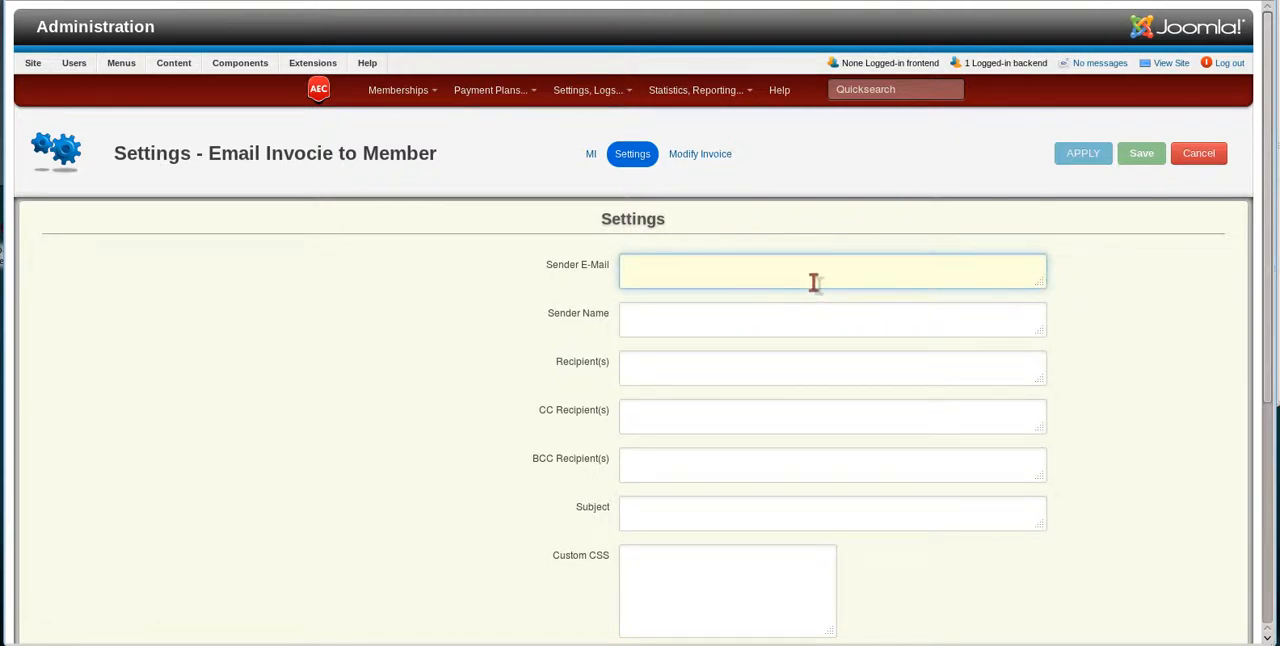
{"action": "type", "text": "postamster@yoursite.com"}
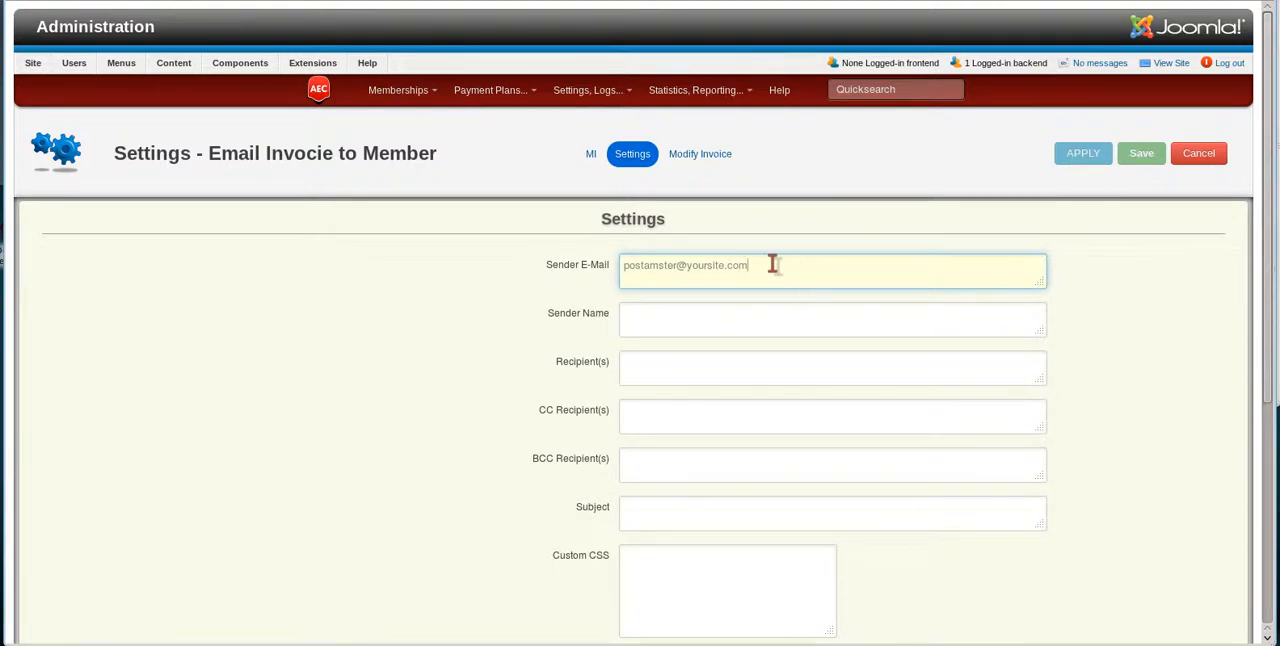
{"action": "left_click_drag", "start_coordinate": [773, 265], "coordinate": [686, 263]}
{"action": "left_click", "coordinate": [707, 317]}
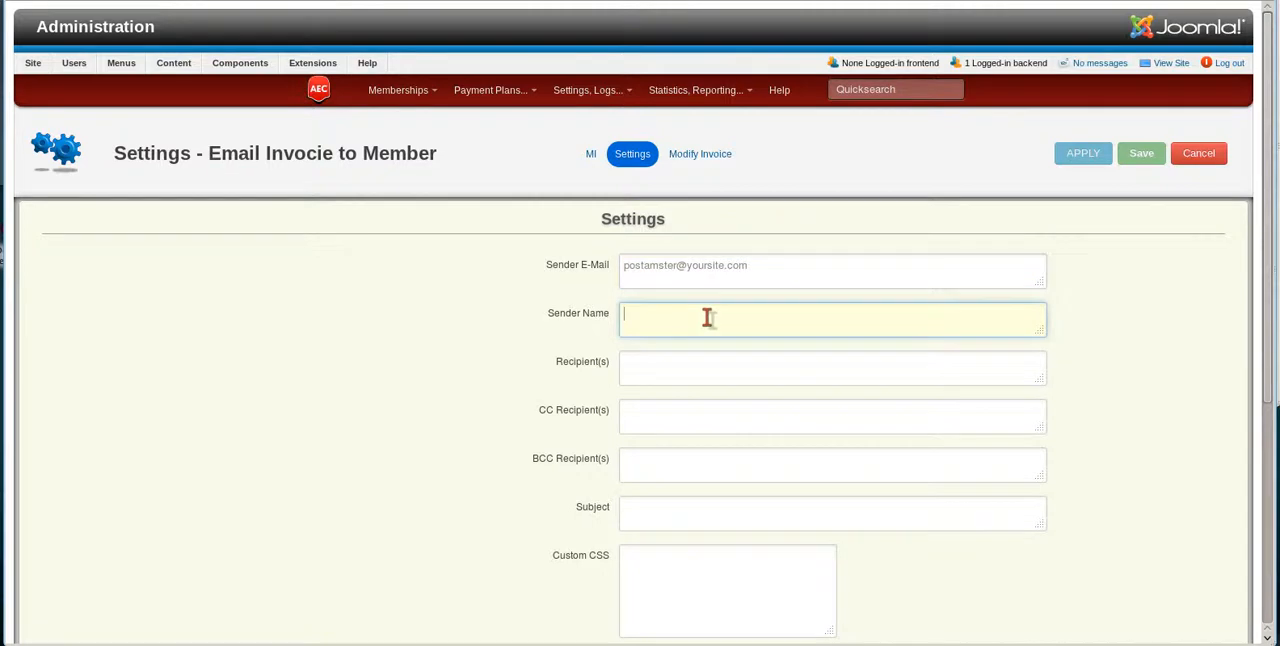
{"action": "type", "text": "My Site"}
Set the recipient to the [[user_email]] tag, copied from the Rewrite Engine's user account tags.
{"action": "left_click", "coordinate": [658, 369]}
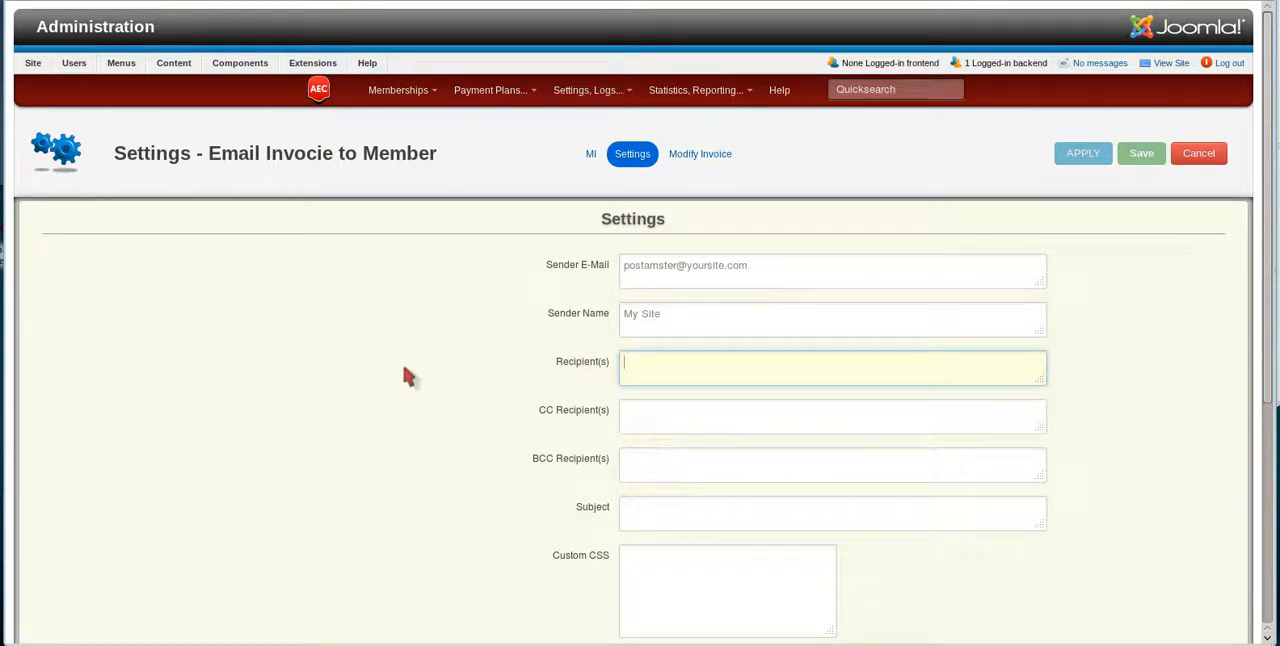
{"action": "scroll", "coordinate": [405, 375], "scroll_direction": "down", "scroll_amount": 2}
{"action": "scroll", "coordinate": [403, 377], "scroll_direction": "down", "scroll_amount": 1}
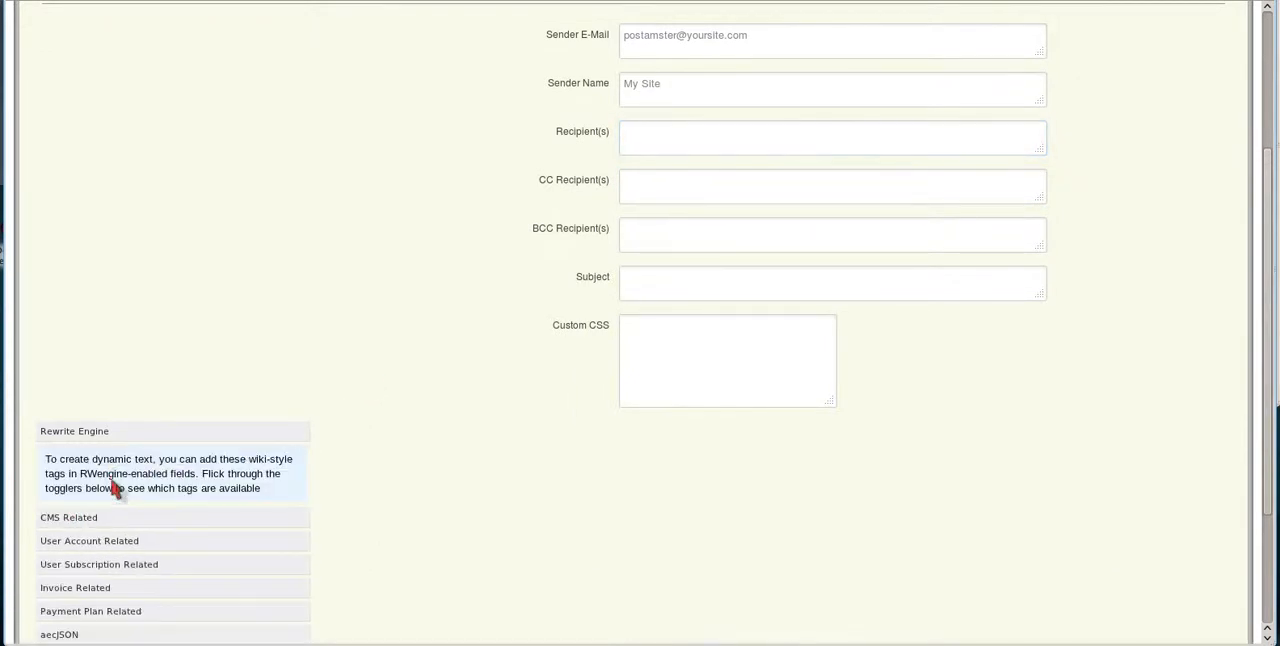
{"action": "scroll", "coordinate": [134, 476], "scroll_direction": "down", "scroll_amount": 1}
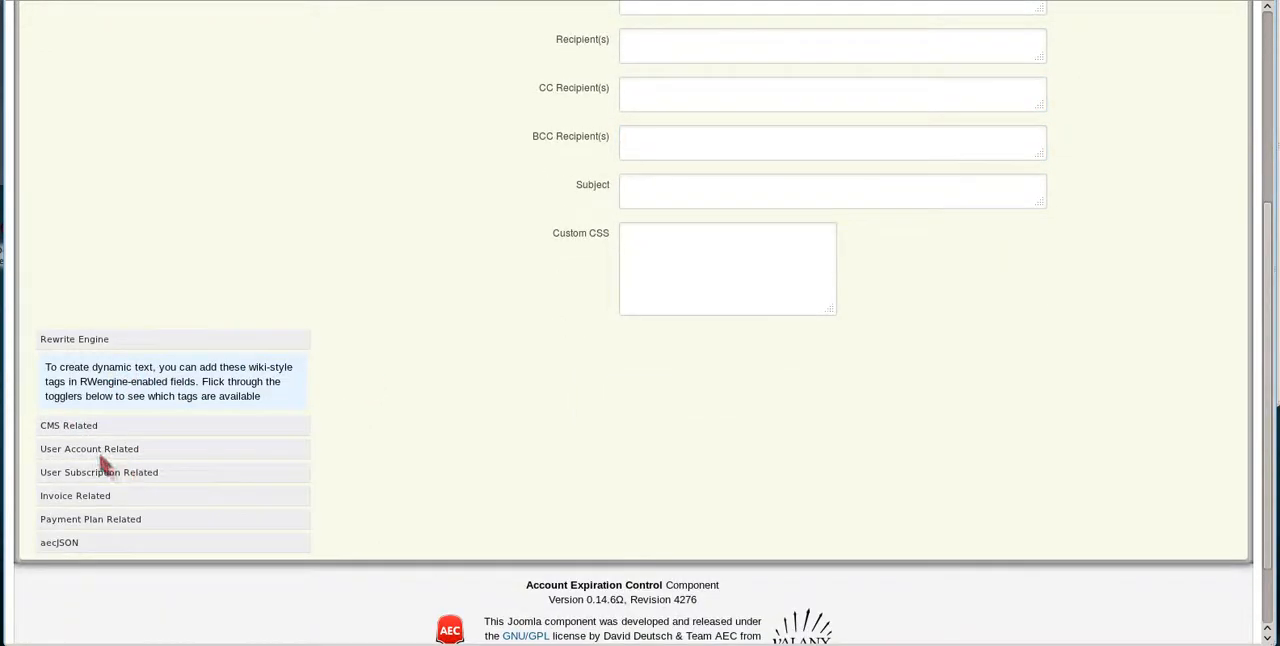
{"action": "left_click", "coordinate": [100, 449]}
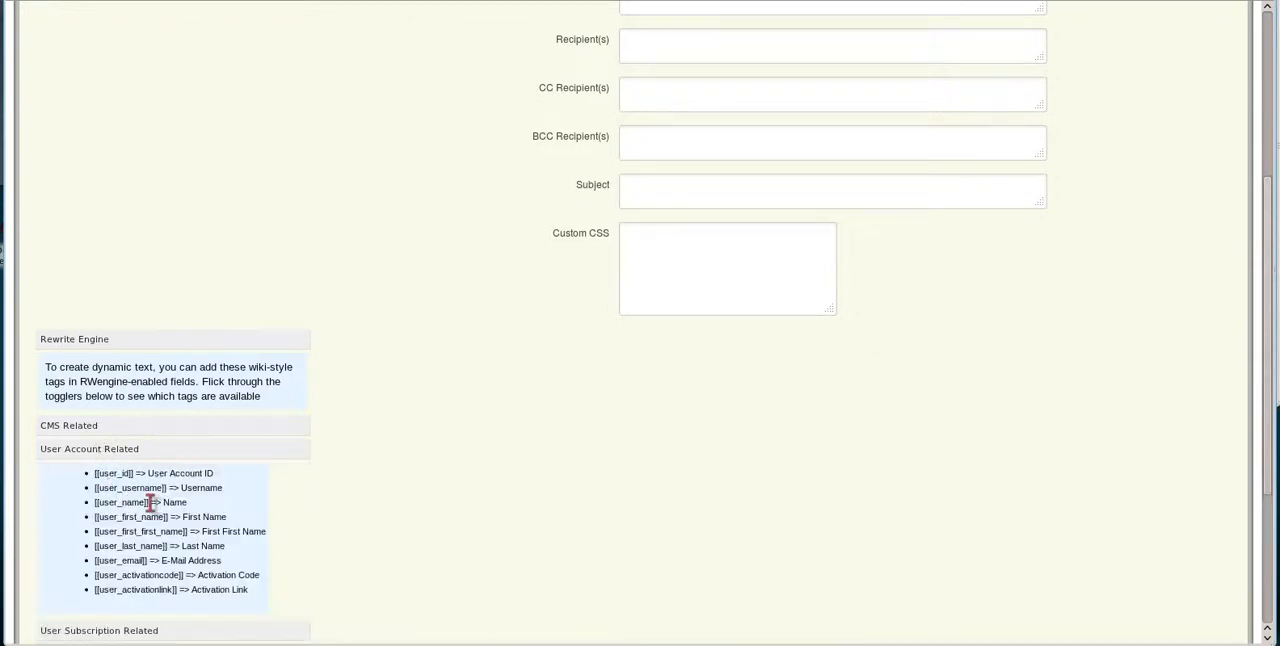
{"action": "left_click_drag", "start_coordinate": [149, 502], "coordinate": [121, 502]}
{"action": "left_click_drag", "start_coordinate": [149, 560], "coordinate": [94, 563]}
{"action": "key", "text": "ctrl+c"}
{"action": "scroll", "coordinate": [643, 495], "scroll_direction": "up", "scroll_amount": 3}
{"action": "left_click", "coordinate": [694, 237]}
{"action": "key", "text": "ctrl+v"}
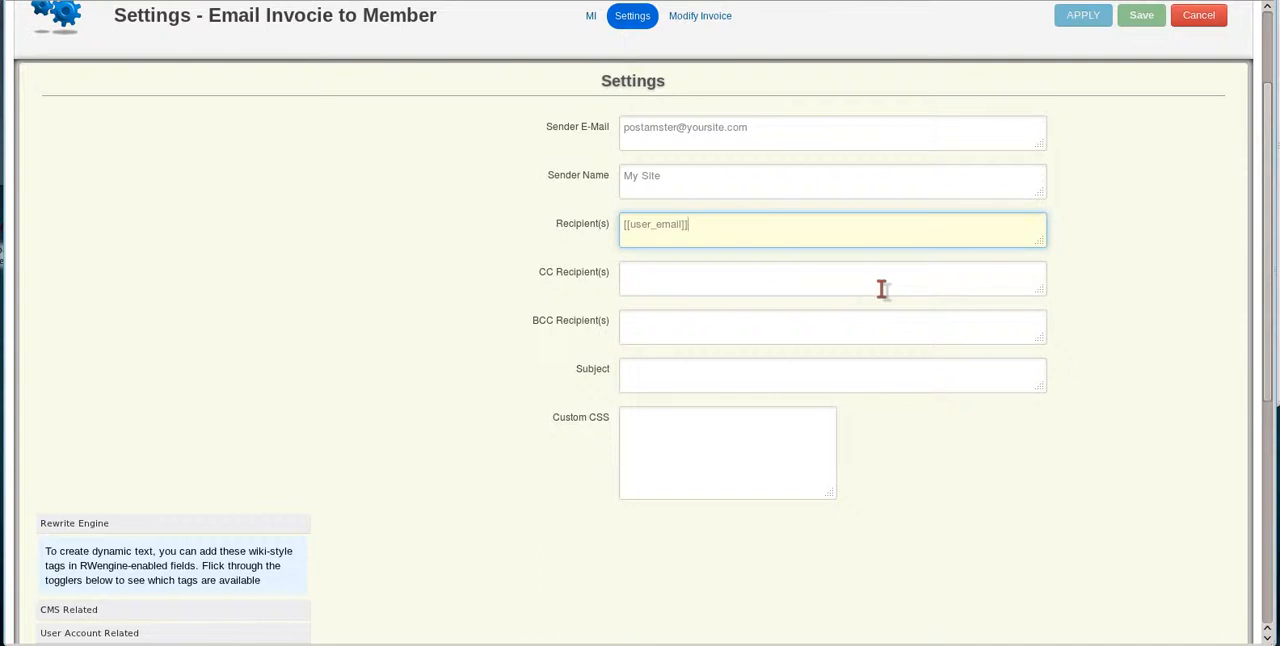
Set the e-mail subject to "Your Invoice" and apply the settings.
{"action": "left_click", "coordinate": [647, 279]}
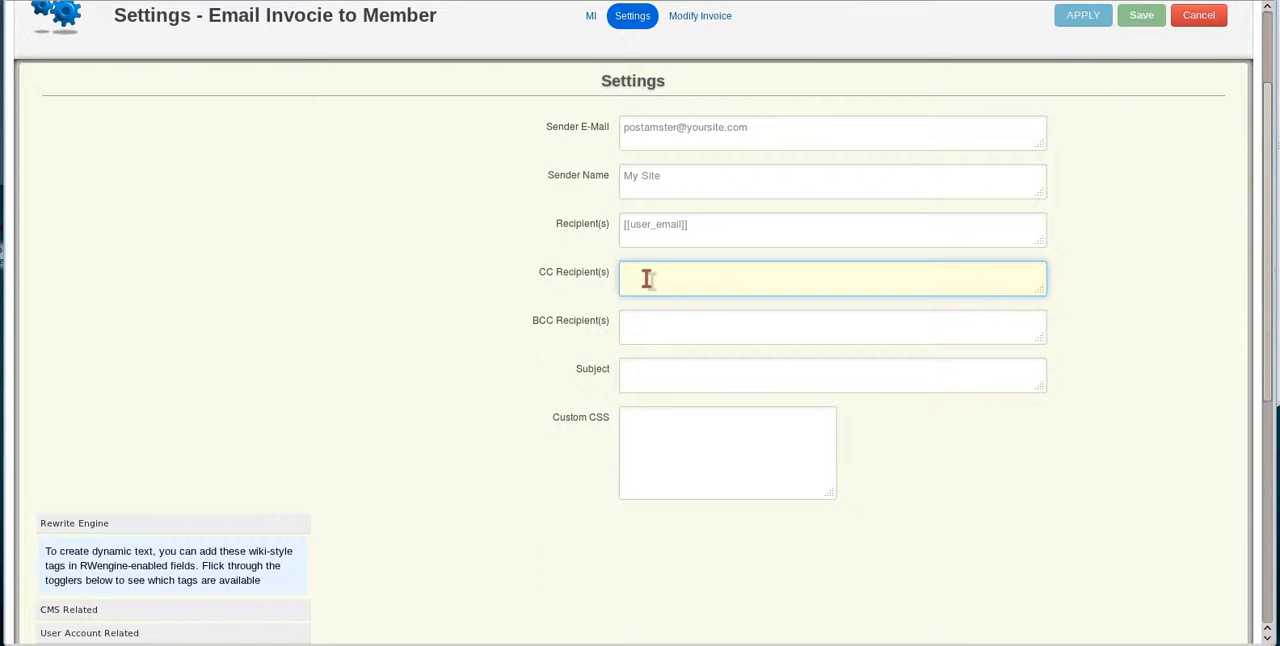
{"action": "left_click", "coordinate": [669, 377]}
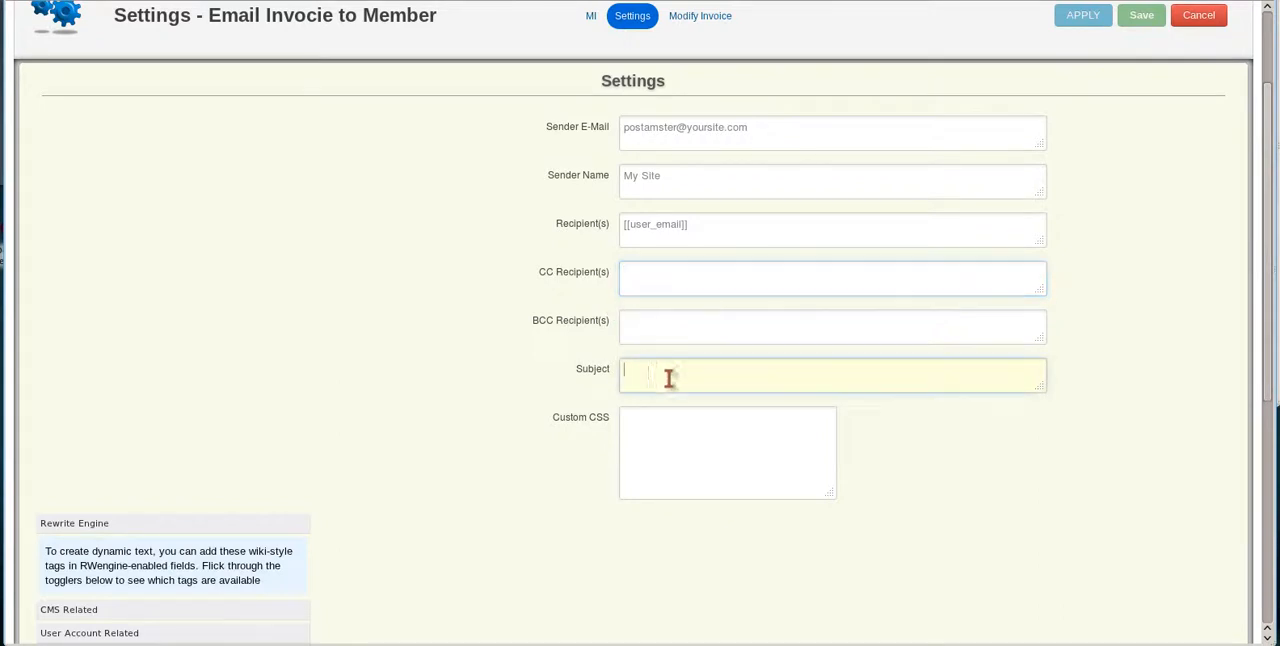
{"action": "type", "text": "You"}
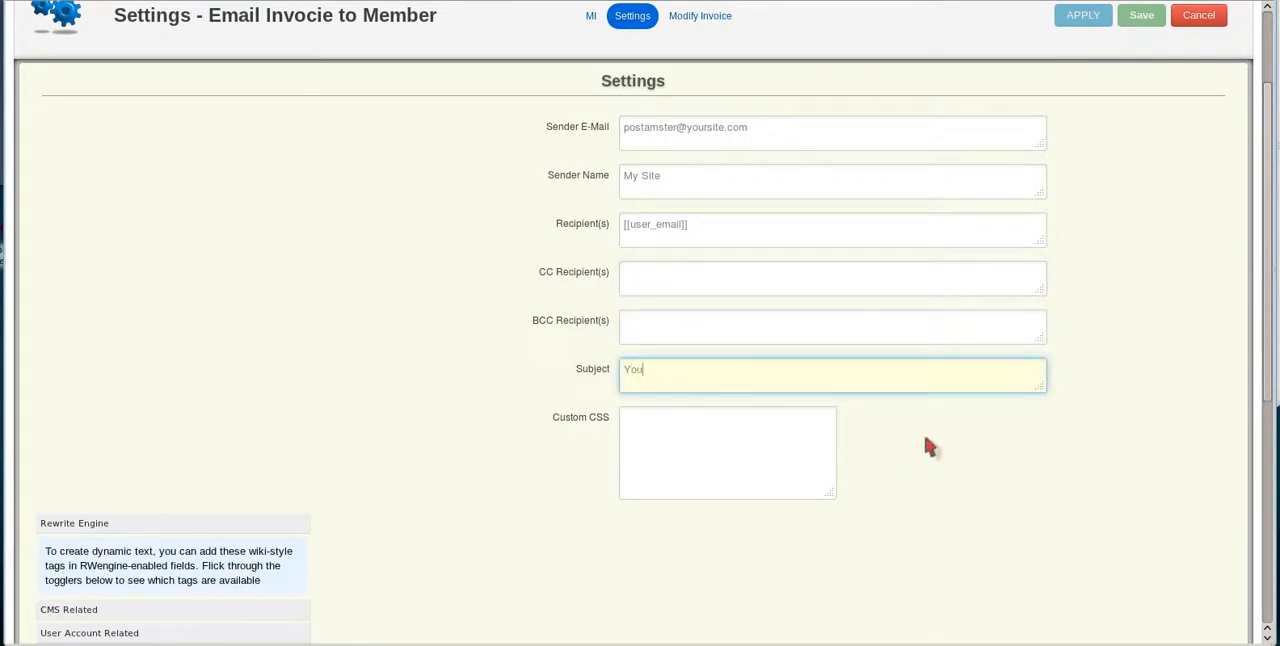
{"action": "type", "text": "r Invoice"}
{"action": "mouse_move", "coordinate": [598, 422]}
{"action": "left_click", "coordinate": [1080, 16]}
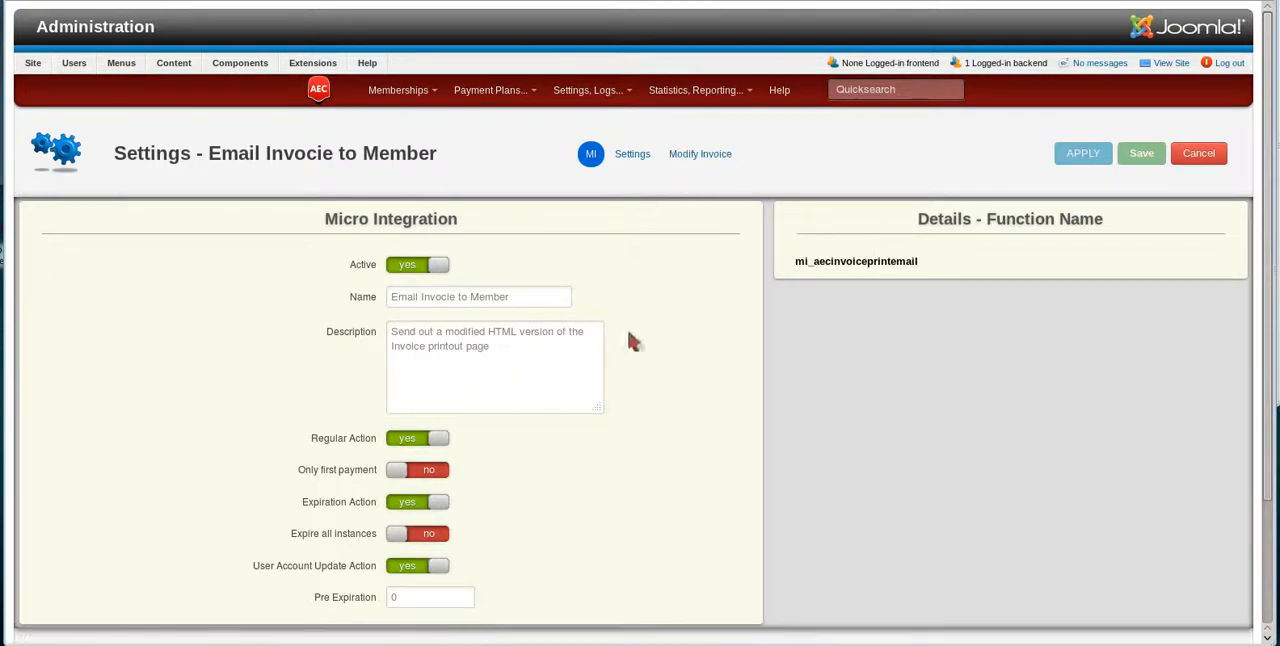
Review the saved mail settings, the Modify Invoice text sections from Before Header to After Footer, and the Before Header text mode options.
{"action": "left_click", "coordinate": [645, 154]}
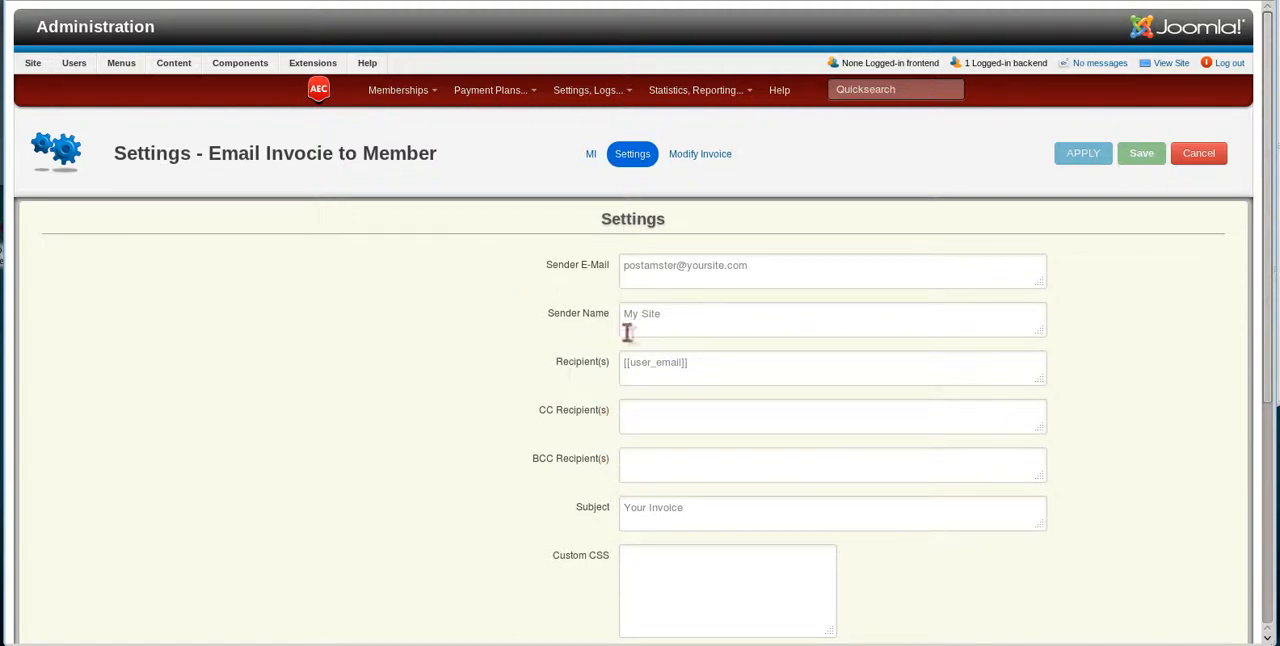
{"action": "left_click", "coordinate": [708, 164]}
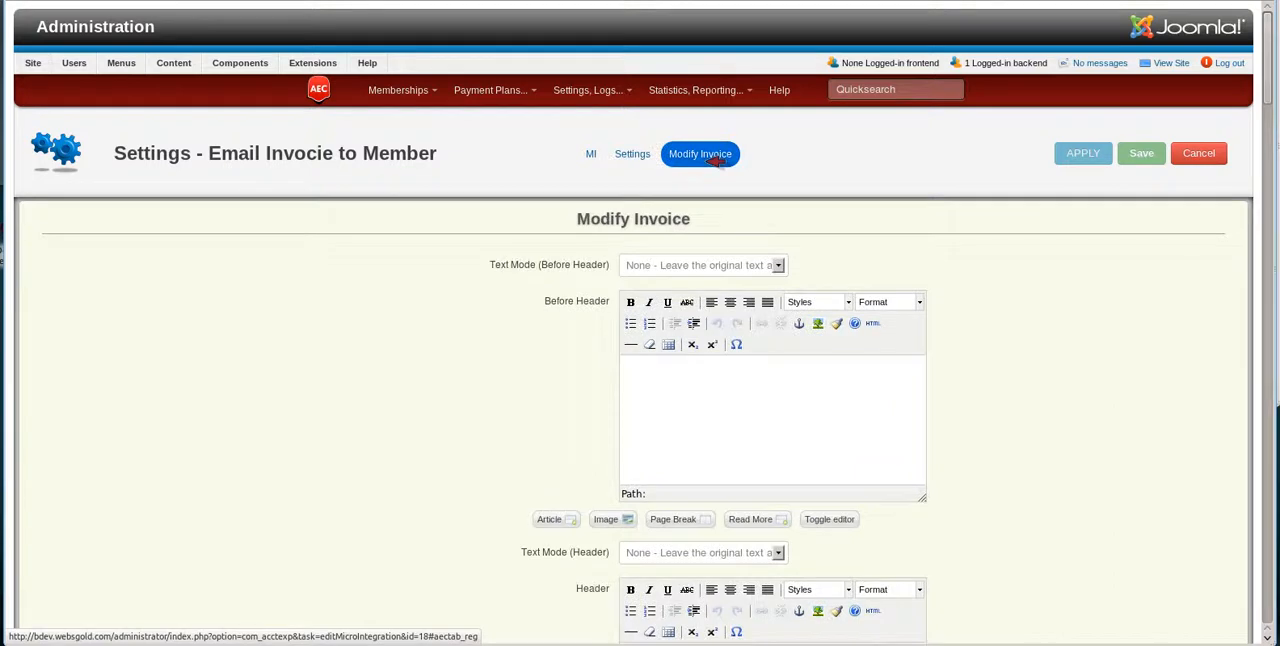
{"action": "mouse_move", "coordinate": [517, 276]}
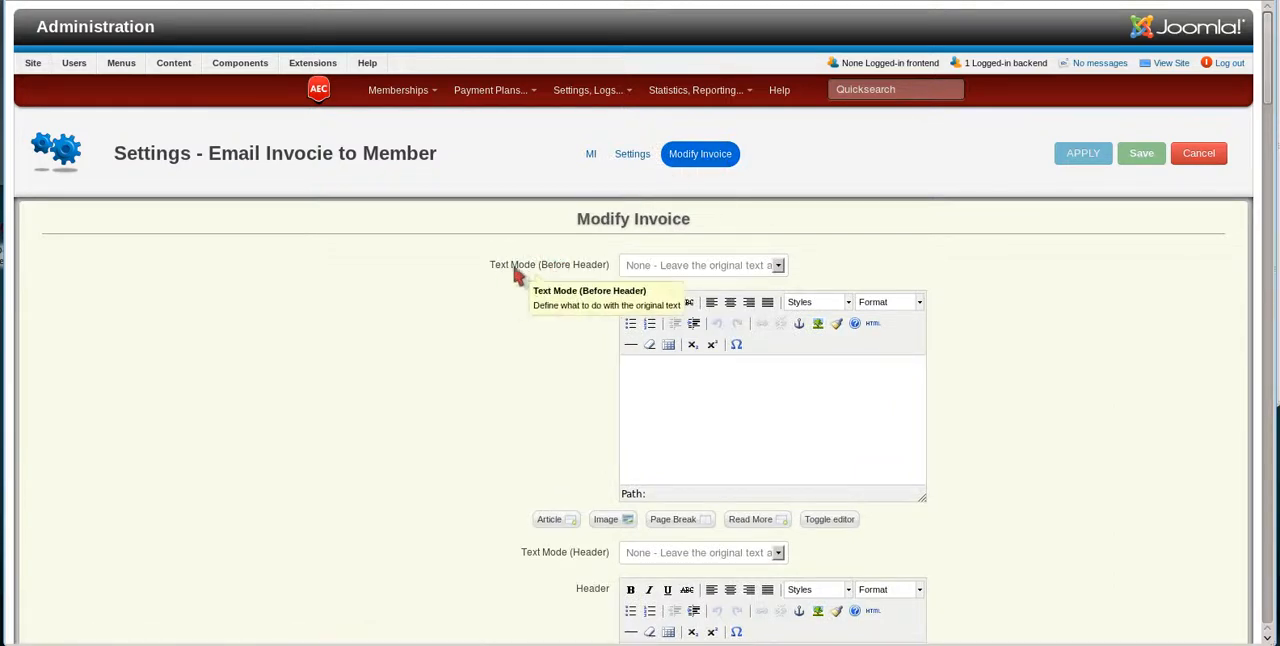
{"action": "scroll", "coordinate": [510, 278], "scroll_direction": "down", "scroll_amount": 2}
{"action": "scroll", "coordinate": [505, 280], "scroll_direction": "down", "scroll_amount": 10}
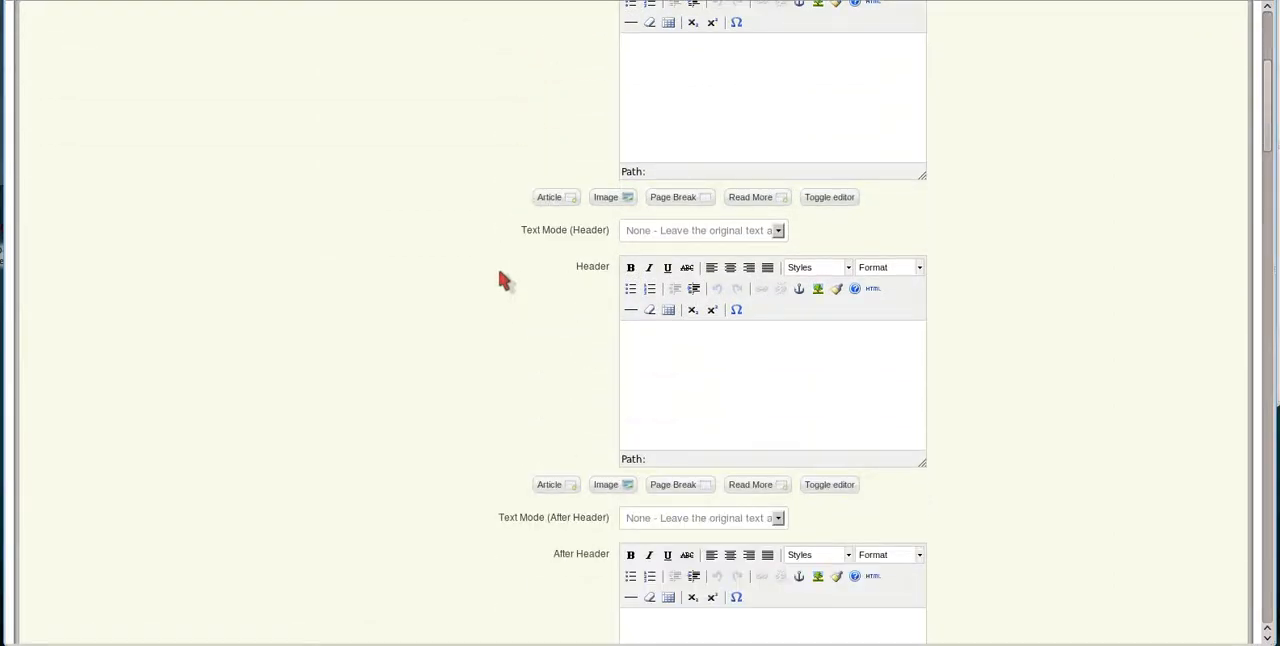
{"action": "scroll", "coordinate": [500, 280], "scroll_direction": "down", "scroll_amount": 9}
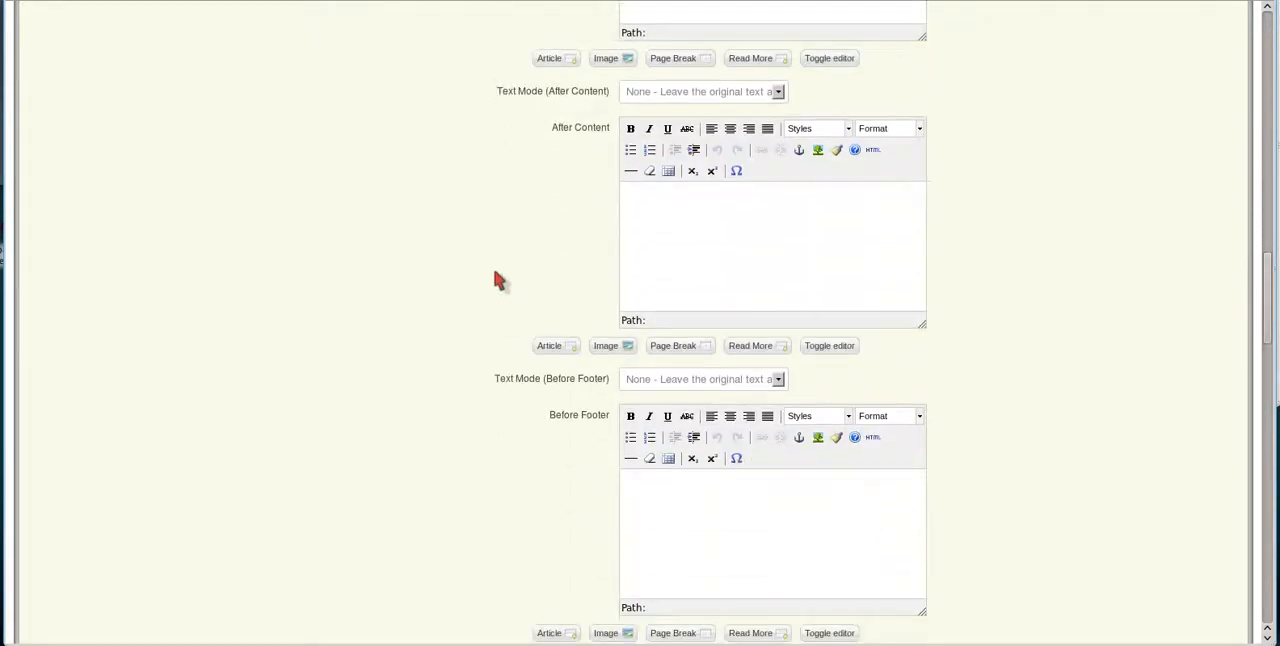
{"action": "scroll", "coordinate": [497, 278], "scroll_direction": "down", "scroll_amount": 7}
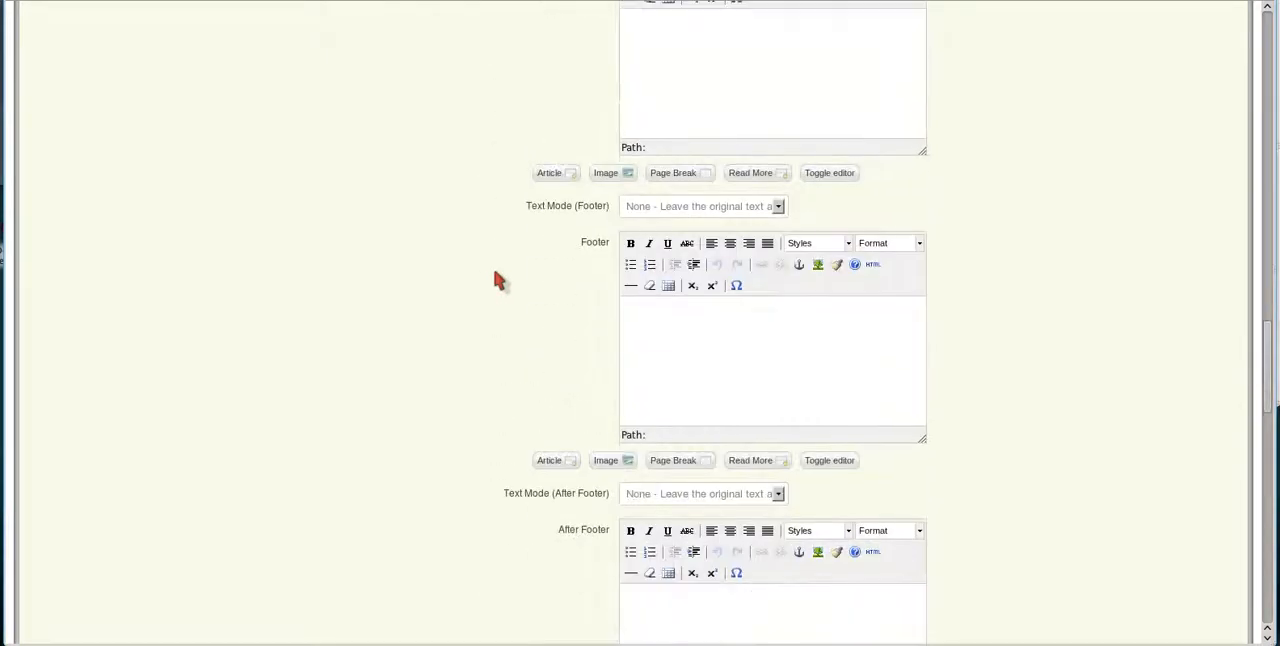
{"action": "scroll", "coordinate": [497, 279], "scroll_direction": "down", "scroll_amount": 6}
{"action": "scroll", "coordinate": [497, 279], "scroll_direction": "up", "scroll_amount": 4}
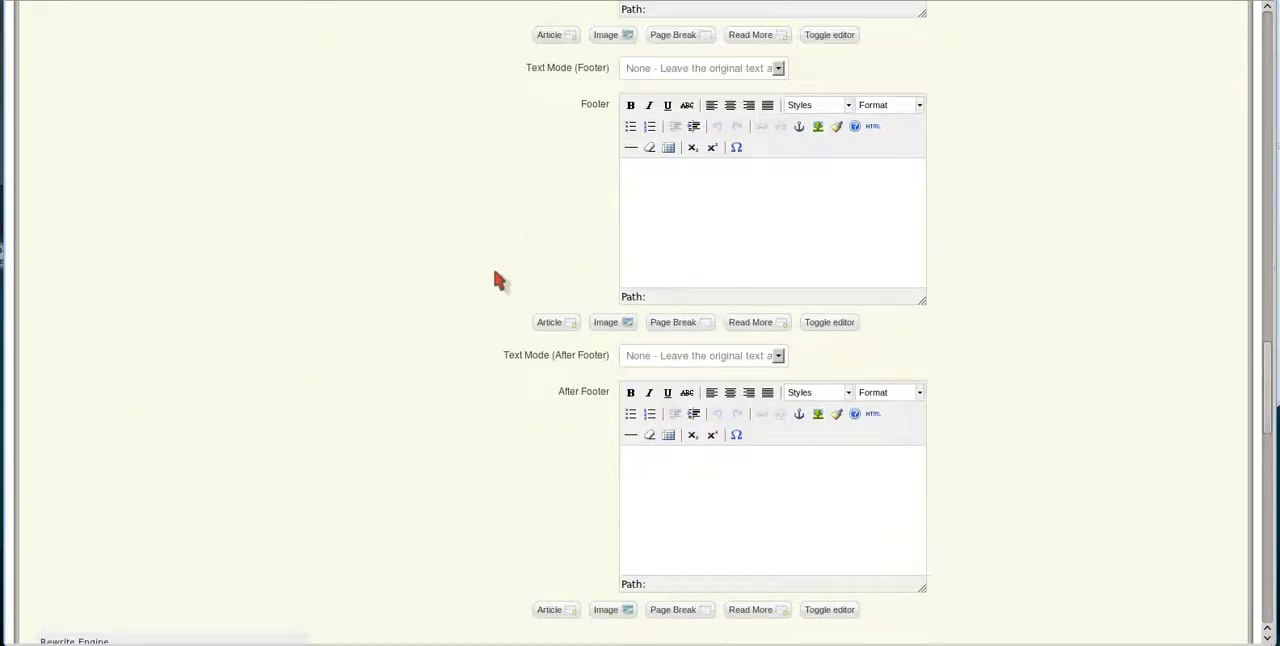
{"action": "scroll", "coordinate": [497, 279], "scroll_direction": "up", "scroll_amount": 15}
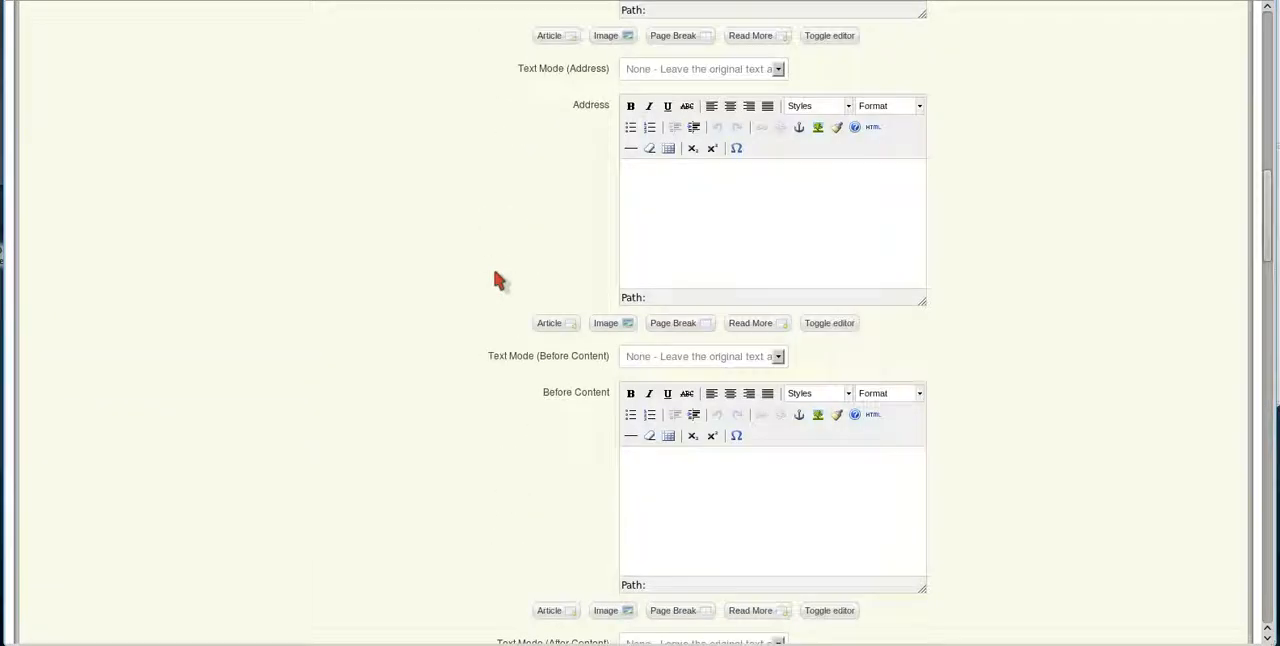
{"action": "scroll", "coordinate": [497, 279], "scroll_direction": "up", "scroll_amount": 10}
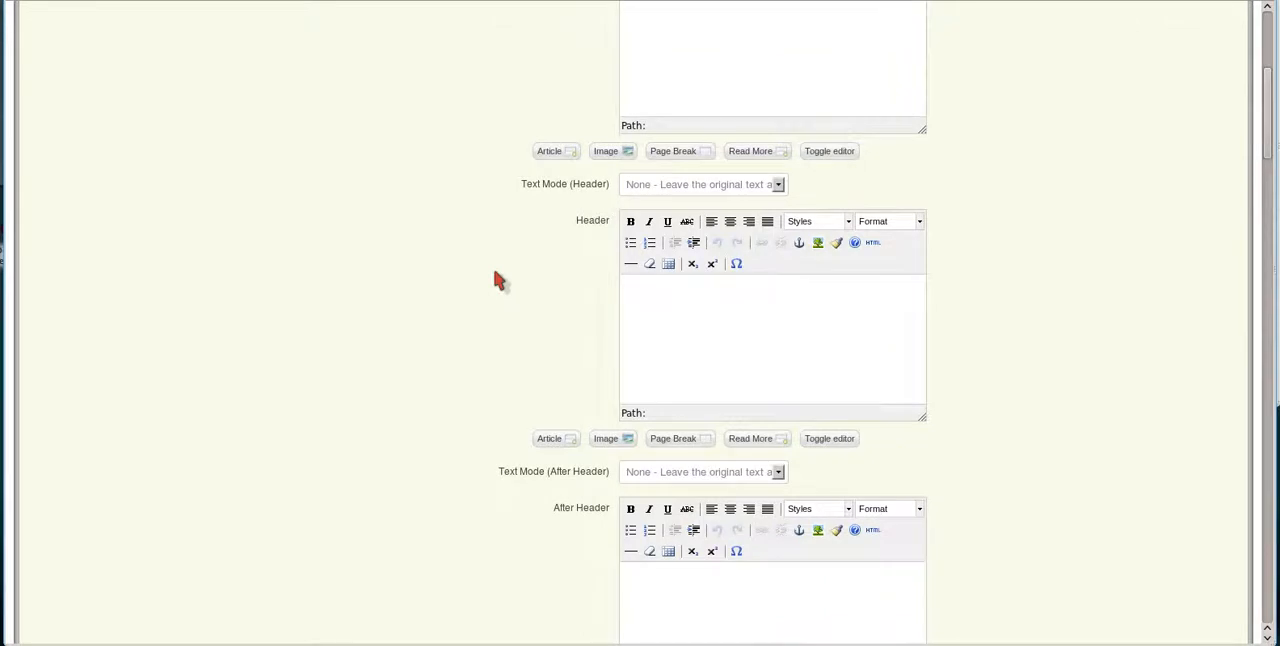
{"action": "scroll", "coordinate": [495, 275], "scroll_direction": "up", "scroll_amount": 5}
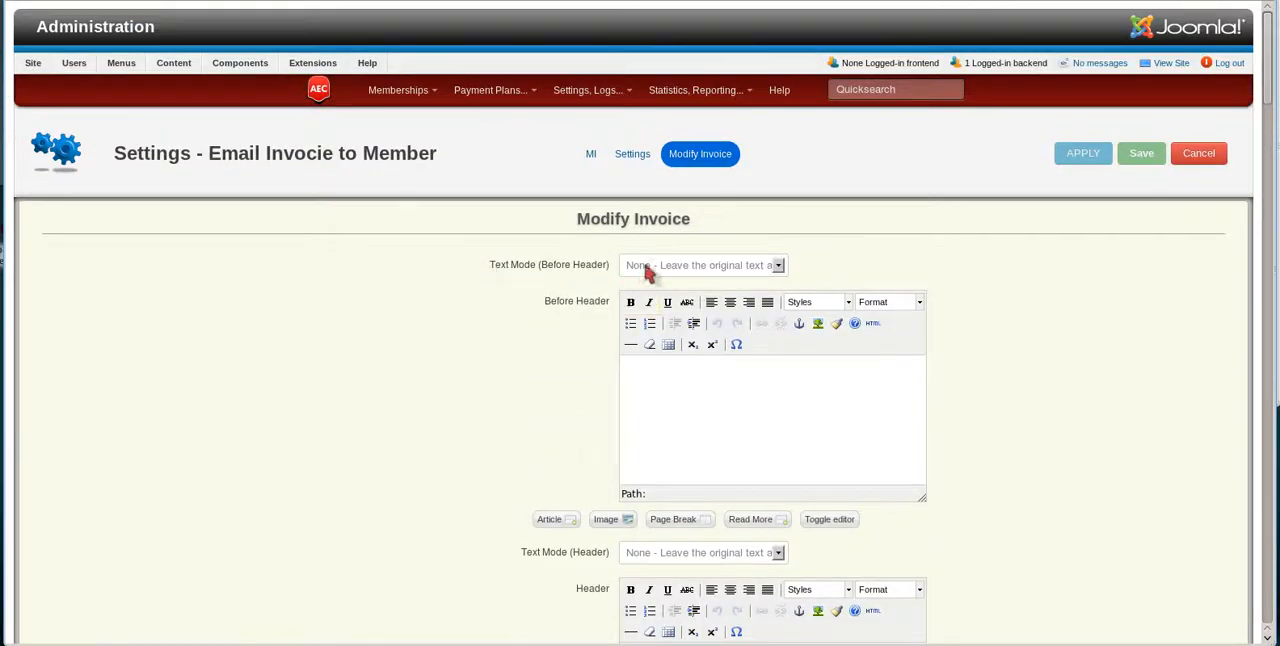
{"action": "left_click", "coordinate": [661, 266]}
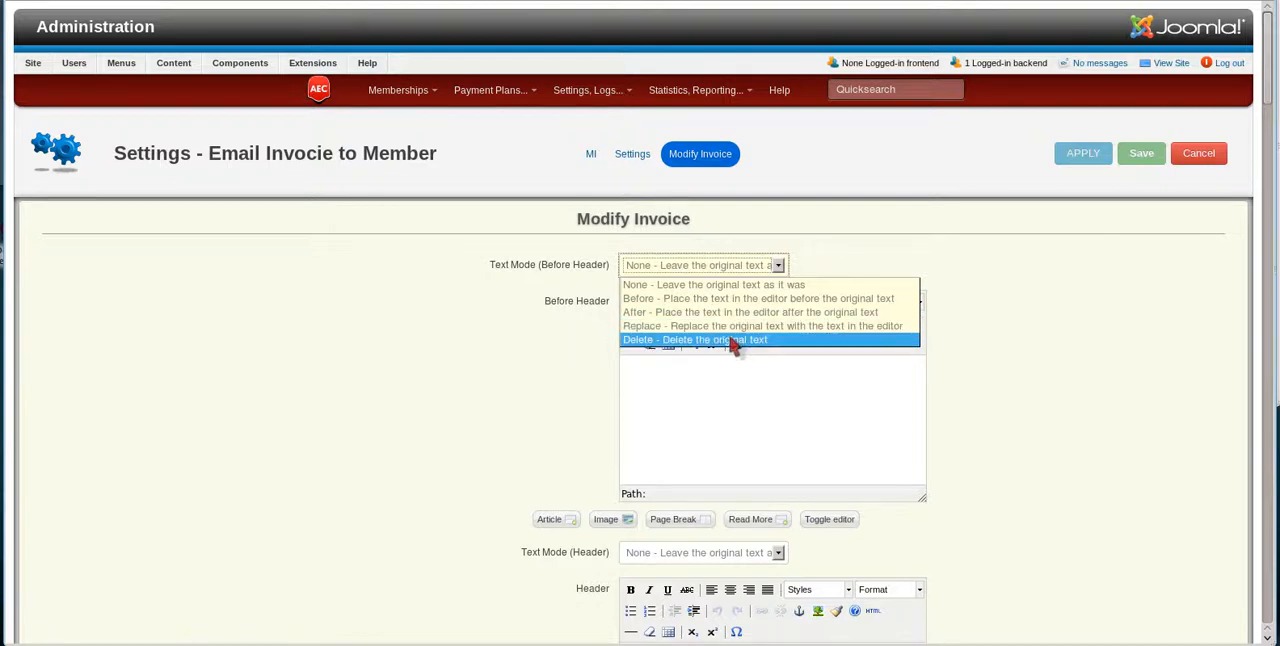
{"action": "left_click", "coordinate": [720, 395]}
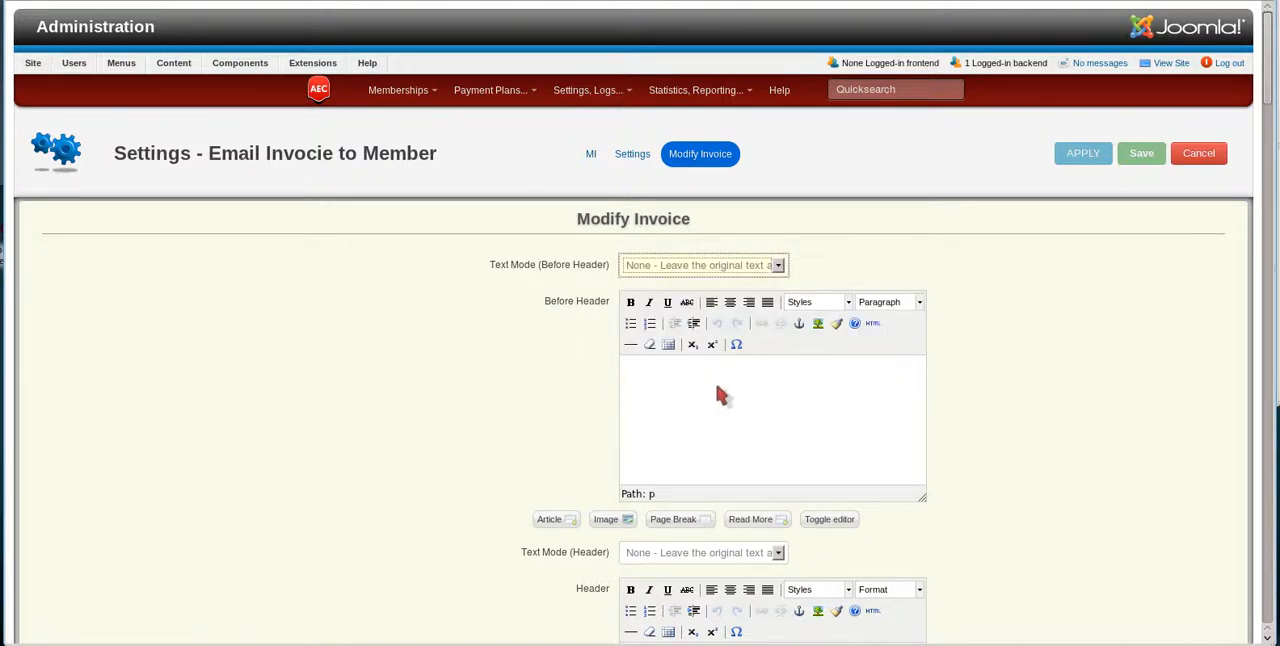
Examine the Modify Invoice text sections from Header through Before Footer, and the global Invoice Customization settings.
{"action": "scroll", "coordinate": [530, 408], "scroll_direction": "down", "scroll_amount": 6}
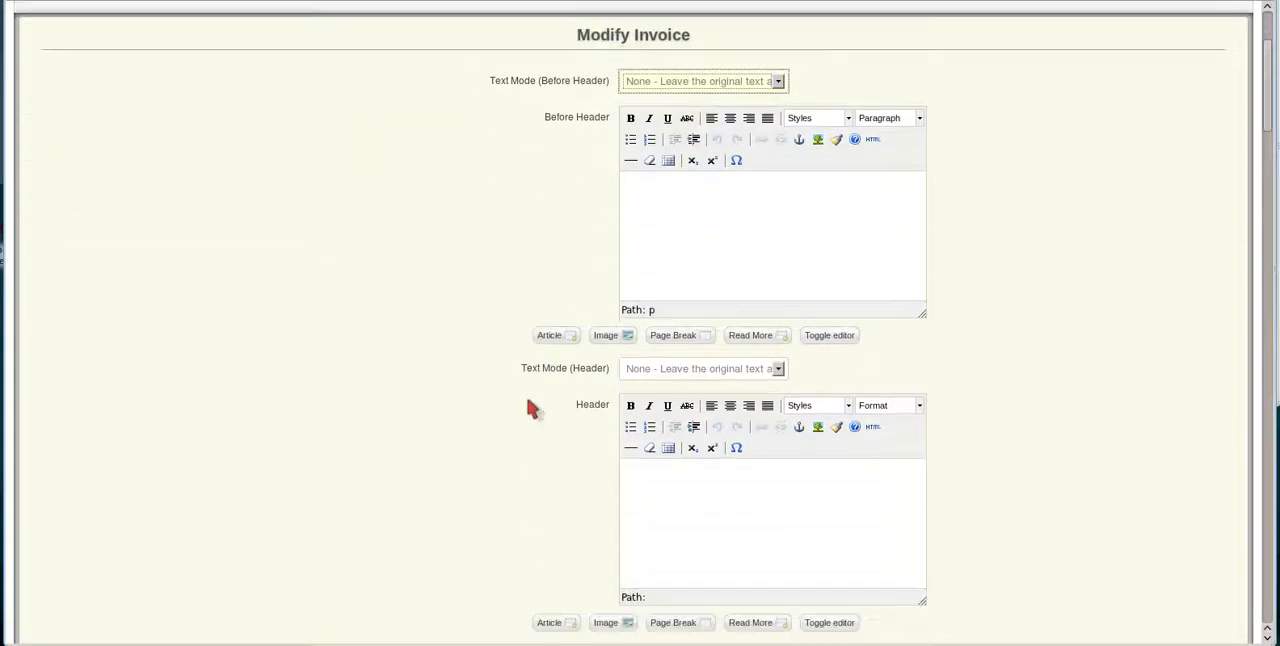
{"action": "scroll", "coordinate": [528, 402], "scroll_direction": "down", "scroll_amount": 7}
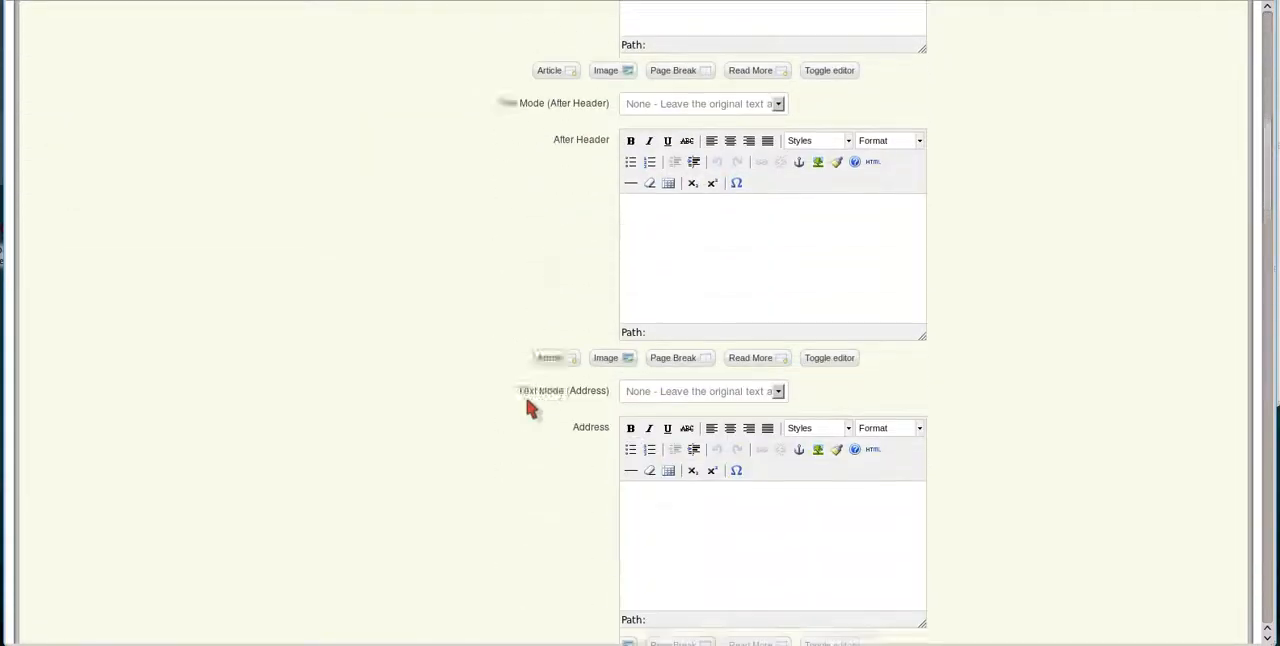
{"action": "scroll", "coordinate": [528, 410], "scroll_direction": "down", "scroll_amount": 2}
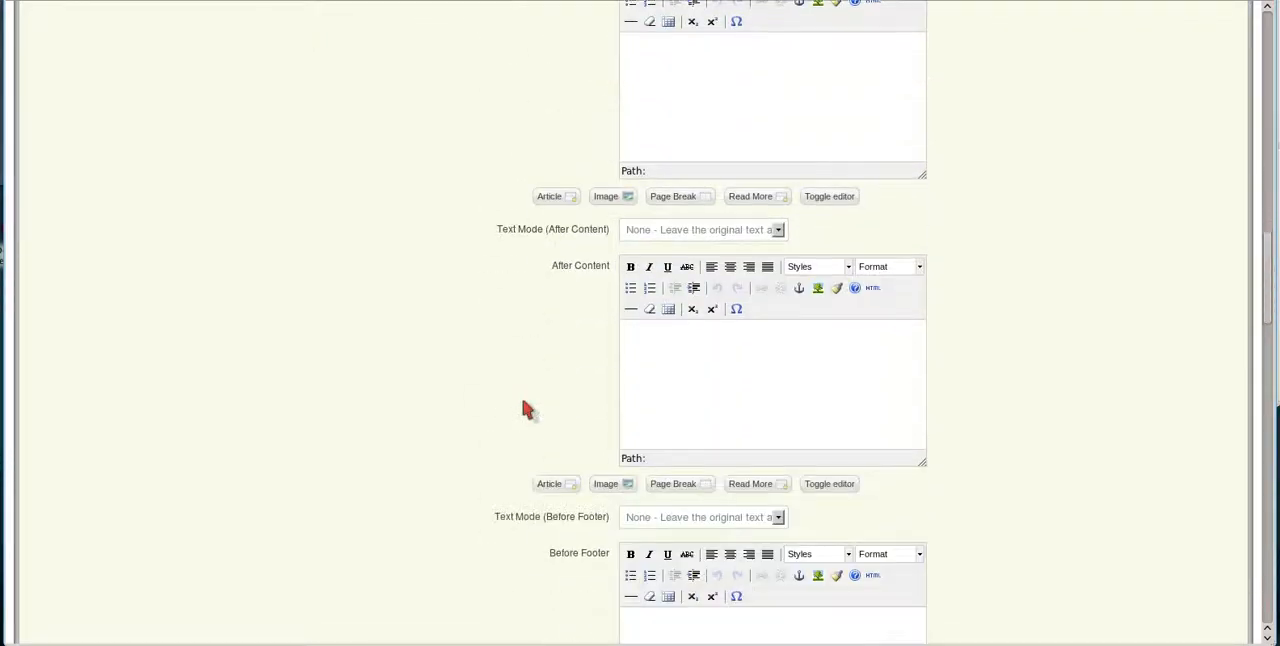
{"action": "scroll", "coordinate": [528, 410], "scroll_direction": "down", "scroll_amount": 2}
{"action": "scroll", "coordinate": [528, 408], "scroll_direction": "up", "scroll_amount": 12}
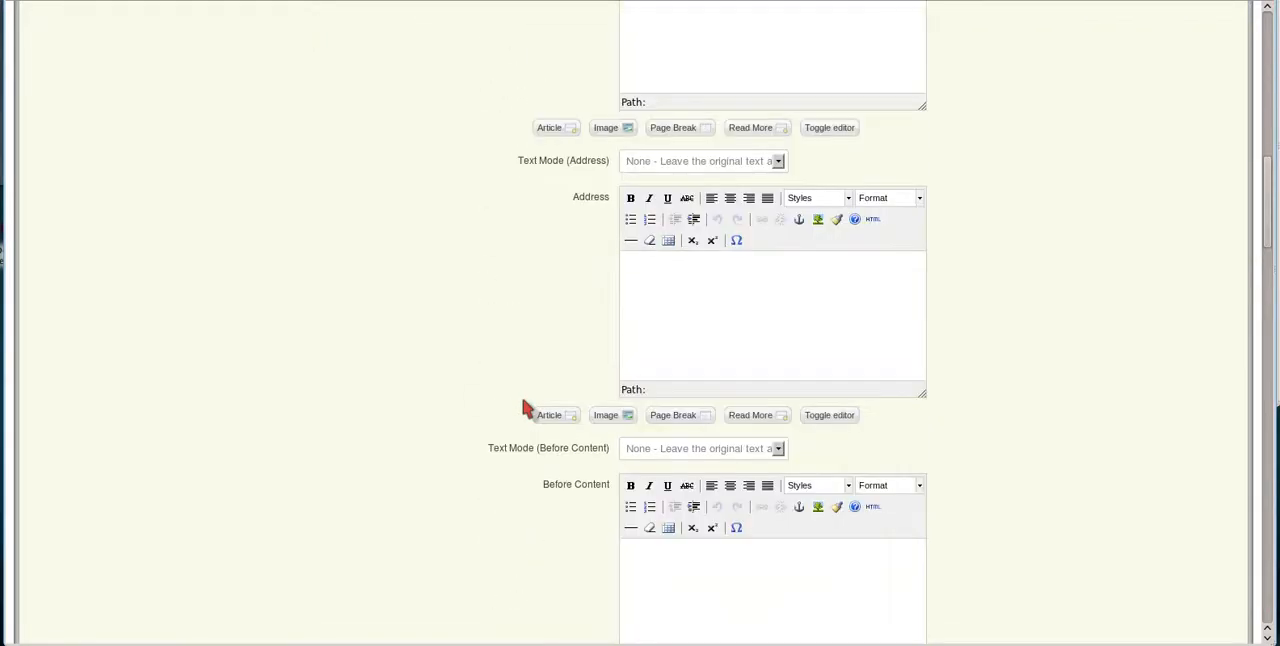
{"action": "scroll", "coordinate": [526, 406], "scroll_direction": "up", "scroll_amount": 5}
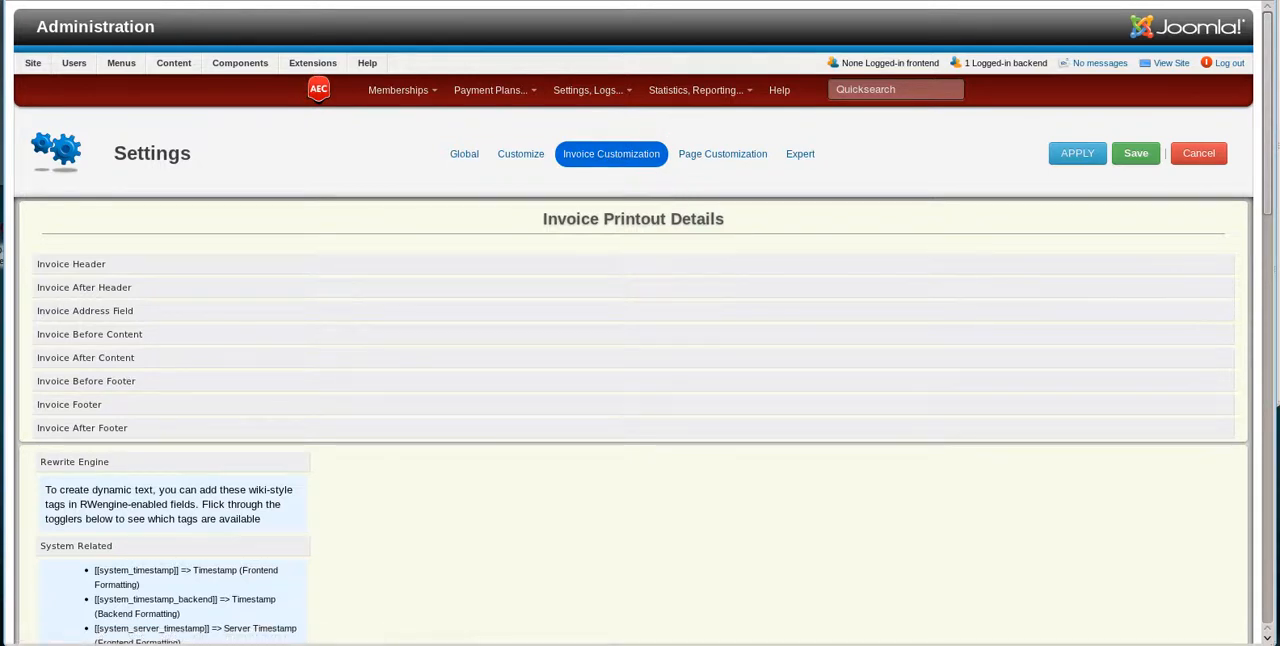
Return to the "Email Invocie to Member" micro integration and save it.
{"action": "key", "text": "ctrl+Tab"}
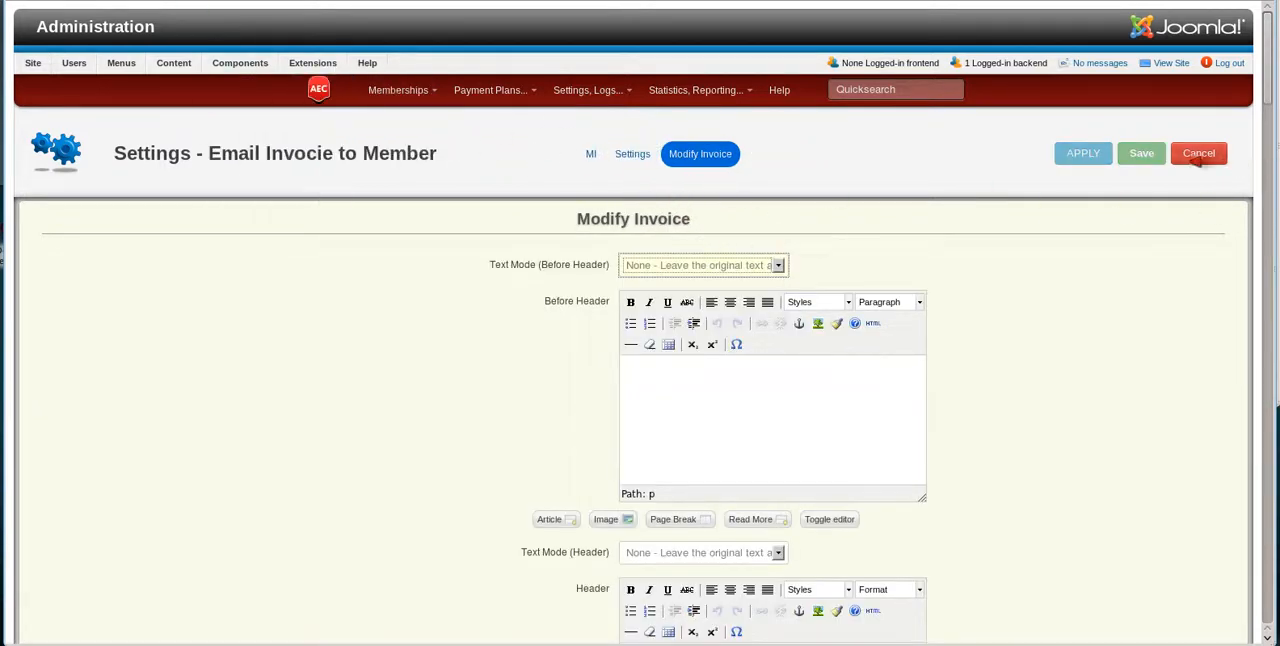
{"action": "left_click", "coordinate": [1141, 158]}
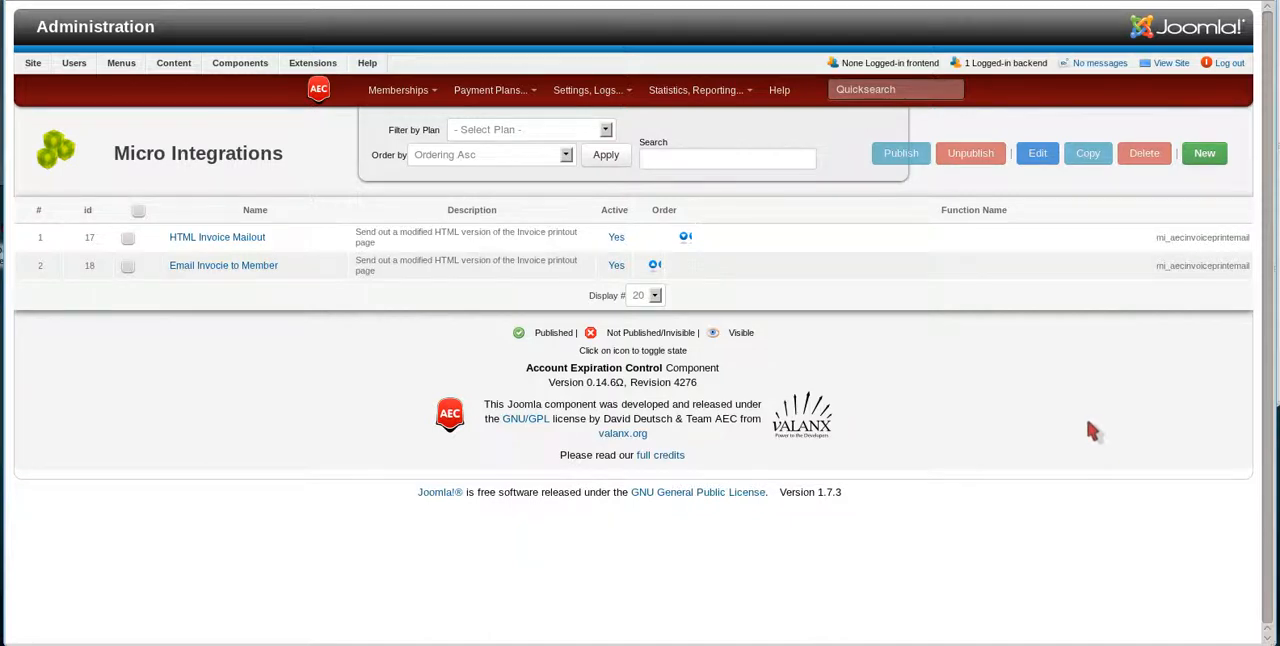
Attach the "Email Invocie to Member" micro integration to the Premium Membership payment plan and save the plan.
{"action": "mouse_move", "coordinate": [496, 90]}
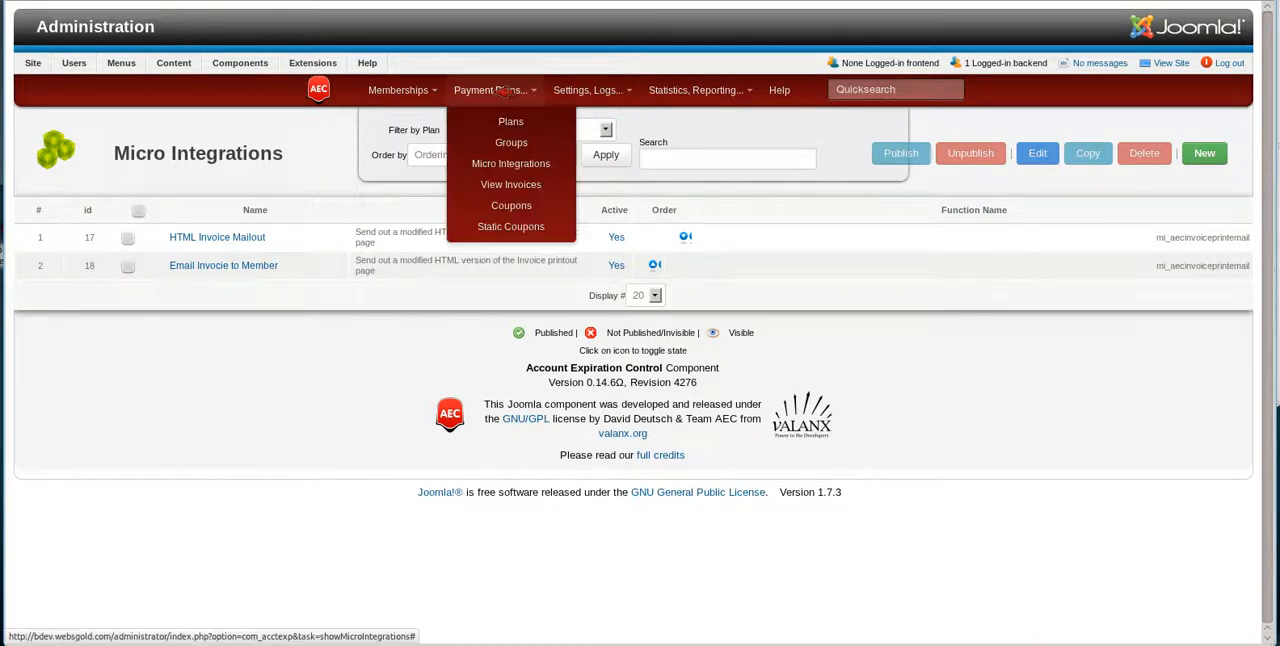
{"action": "left_click", "coordinate": [511, 121]}
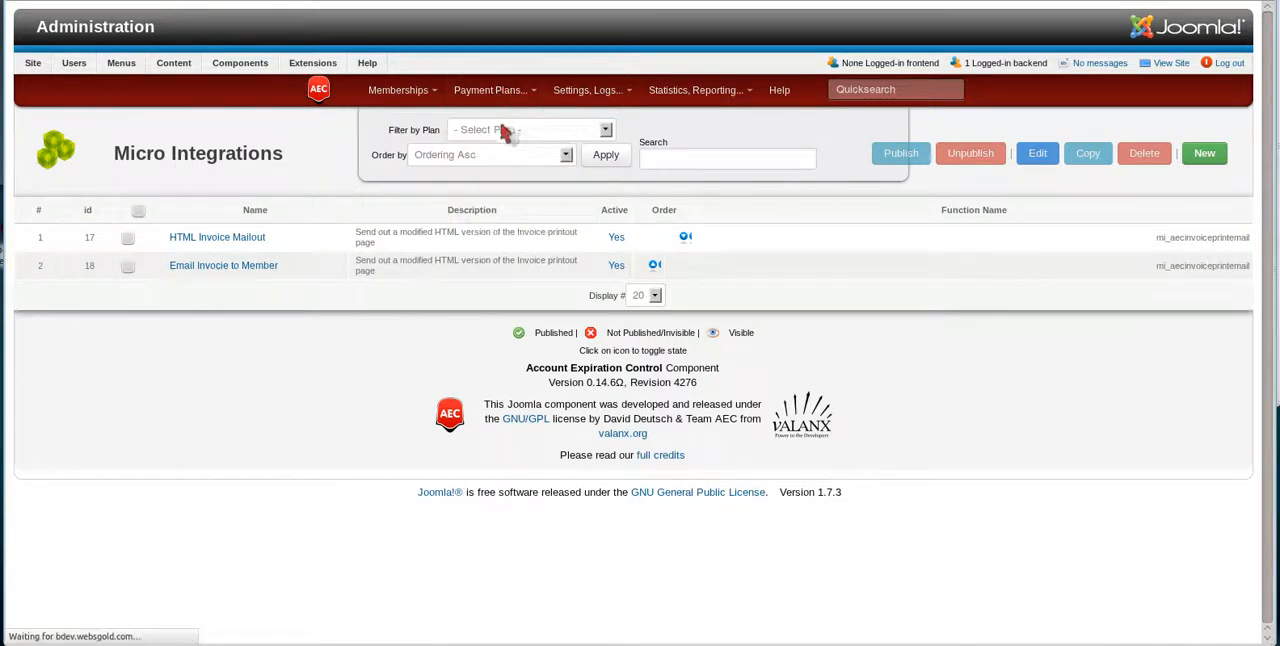
{"action": "left_click", "coordinate": [183, 296]}
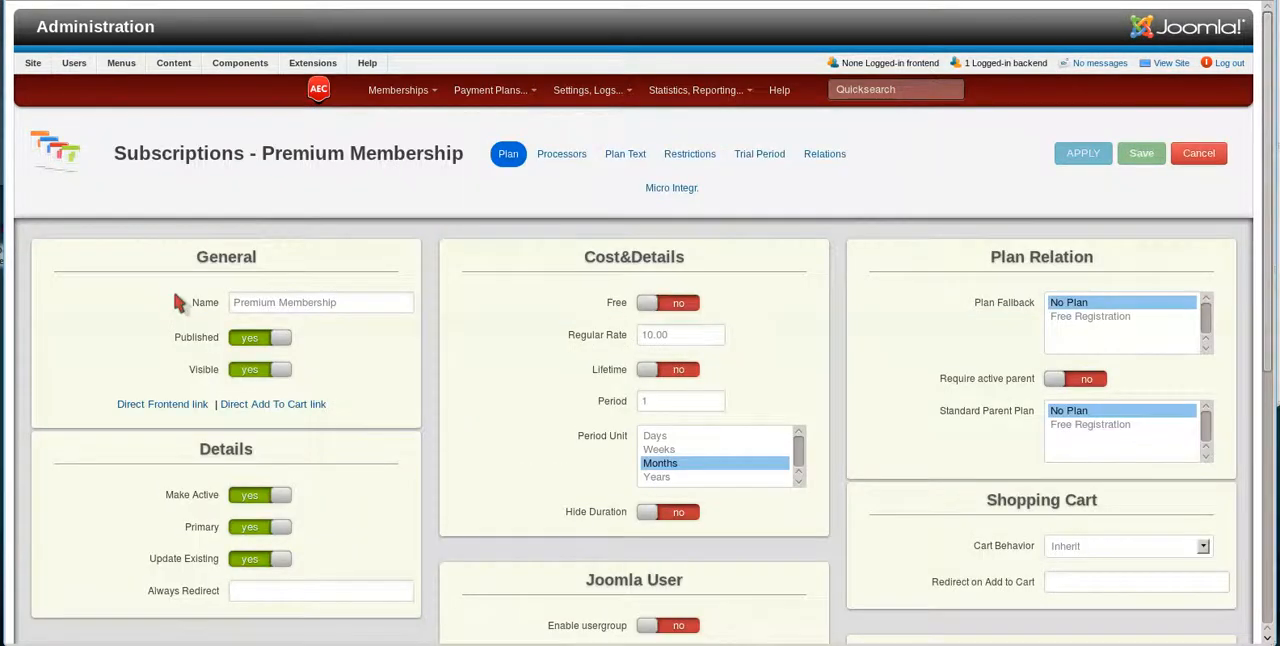
{"action": "left_click", "coordinate": [695, 187]}
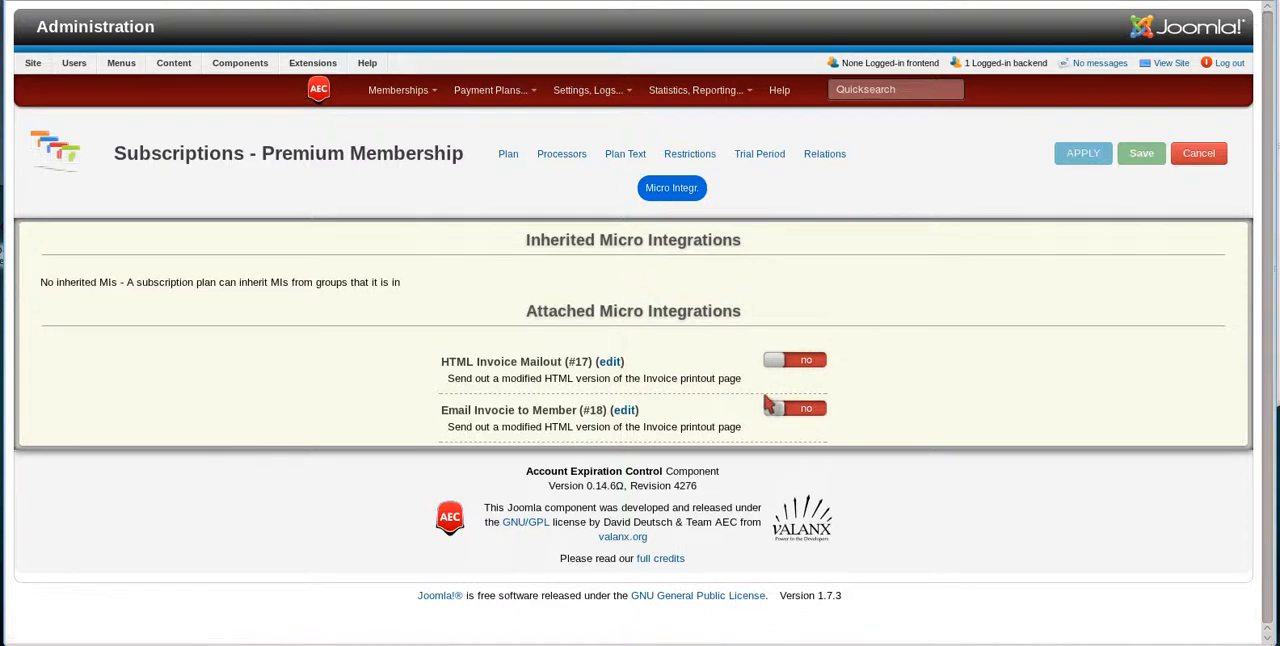
{"action": "left_click", "coordinate": [833, 410]}
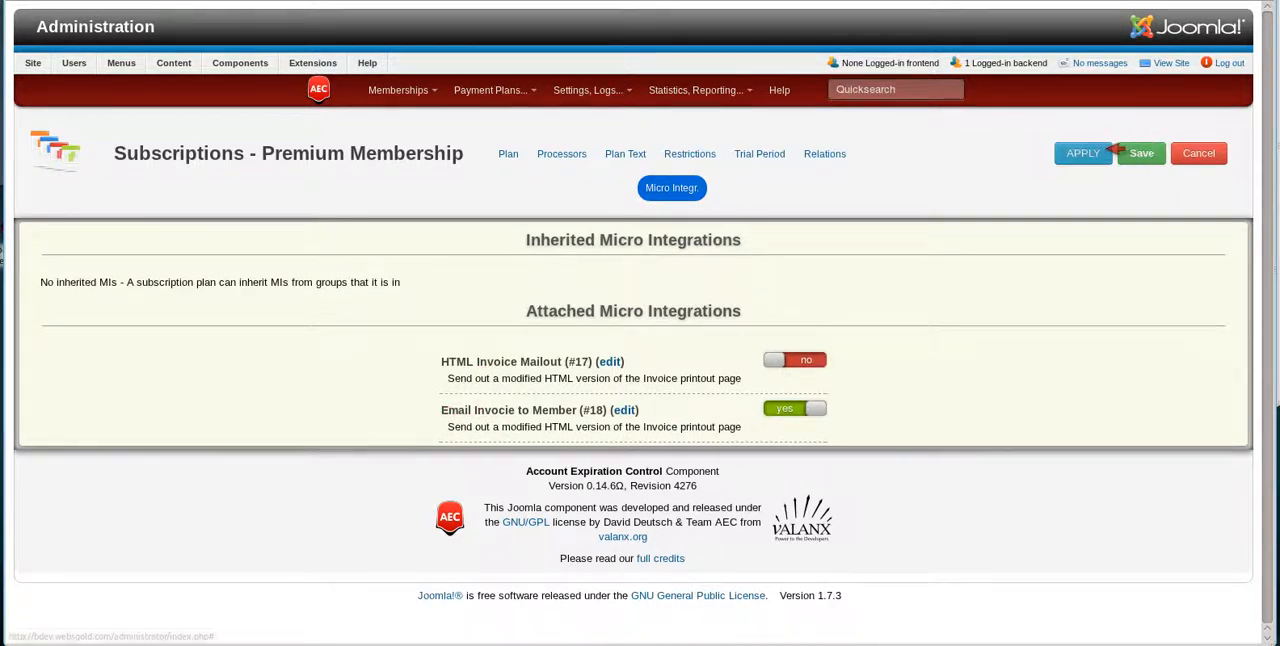
{"action": "left_click", "coordinate": [1145, 153]}
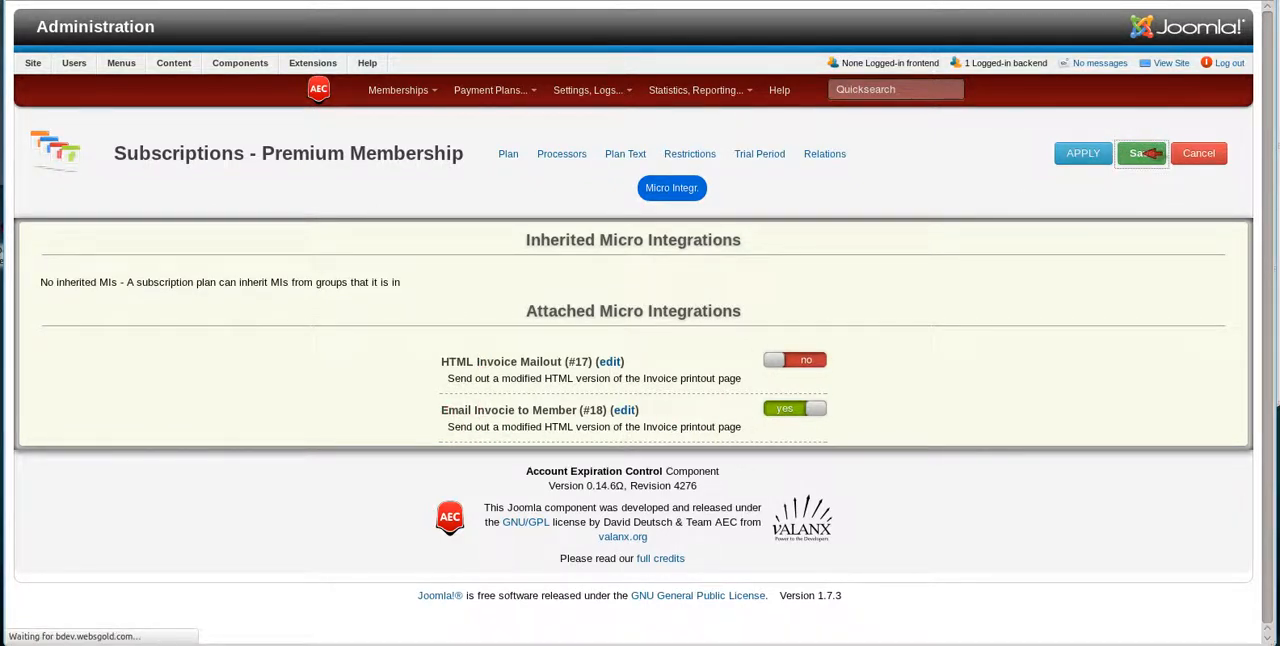
{"action": "right_click", "coordinate": [1120, 645]}
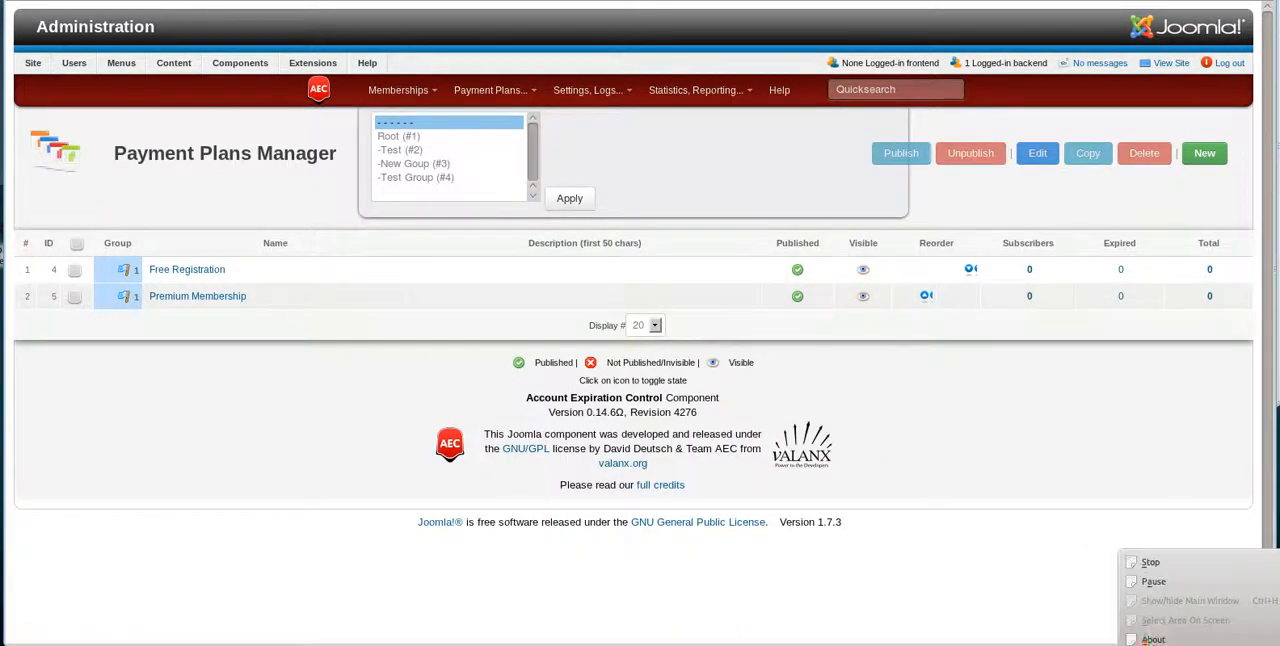